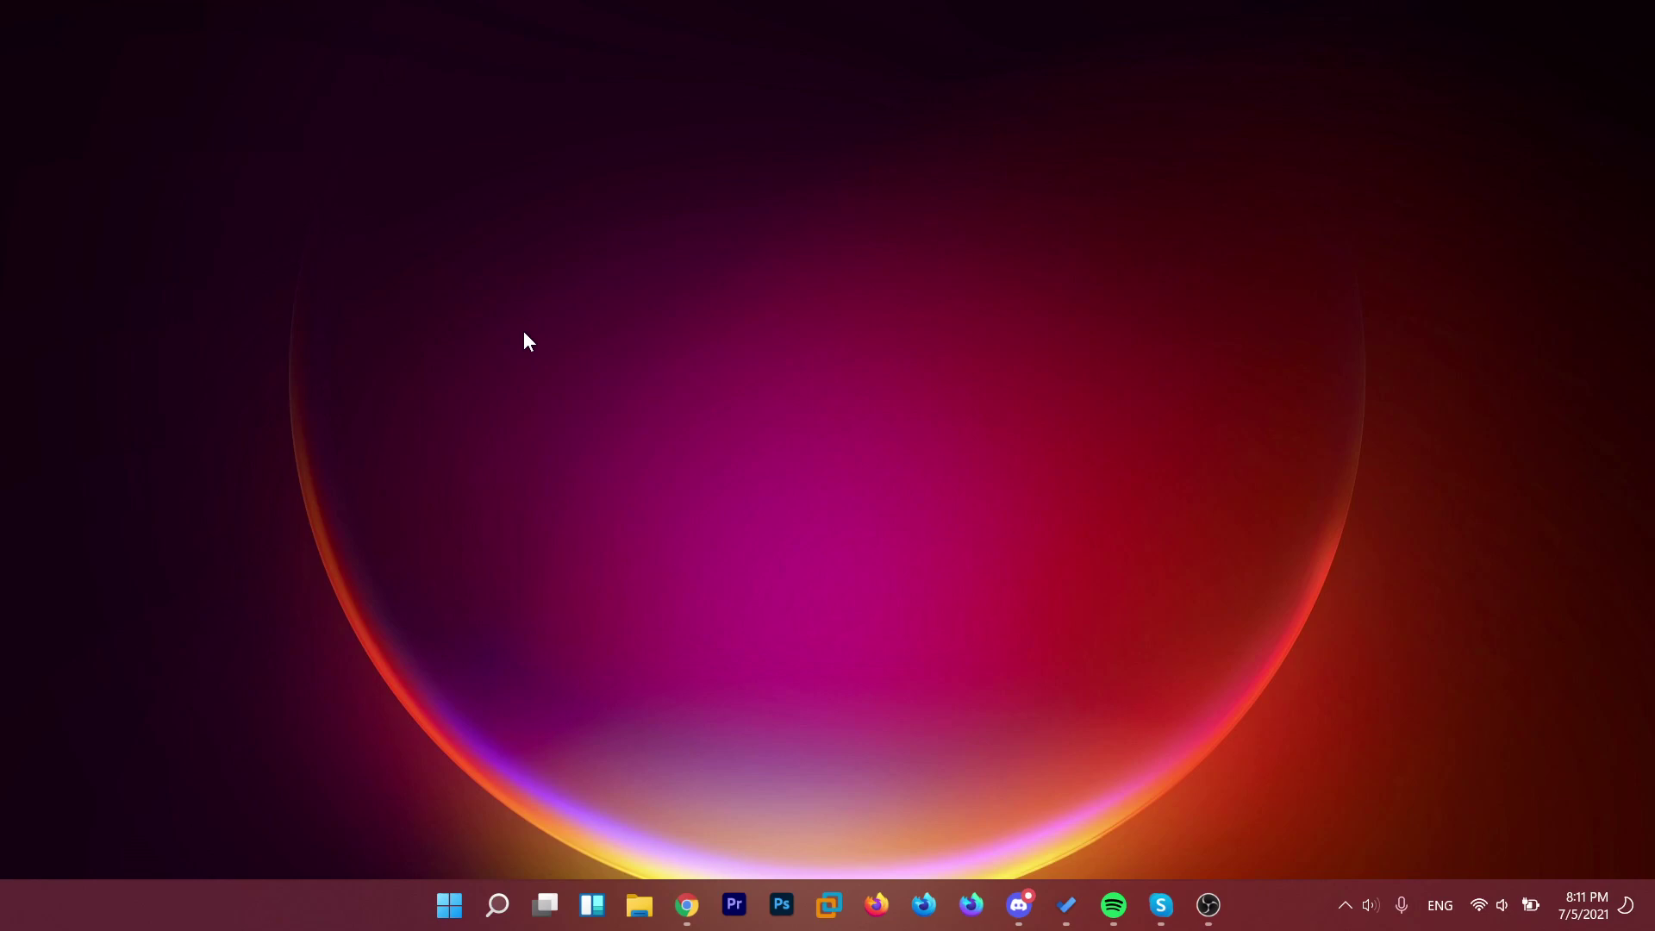
Step: Inspect the desktop context menu, expanding it to the full classic menu a few times
right_click(472, 333)
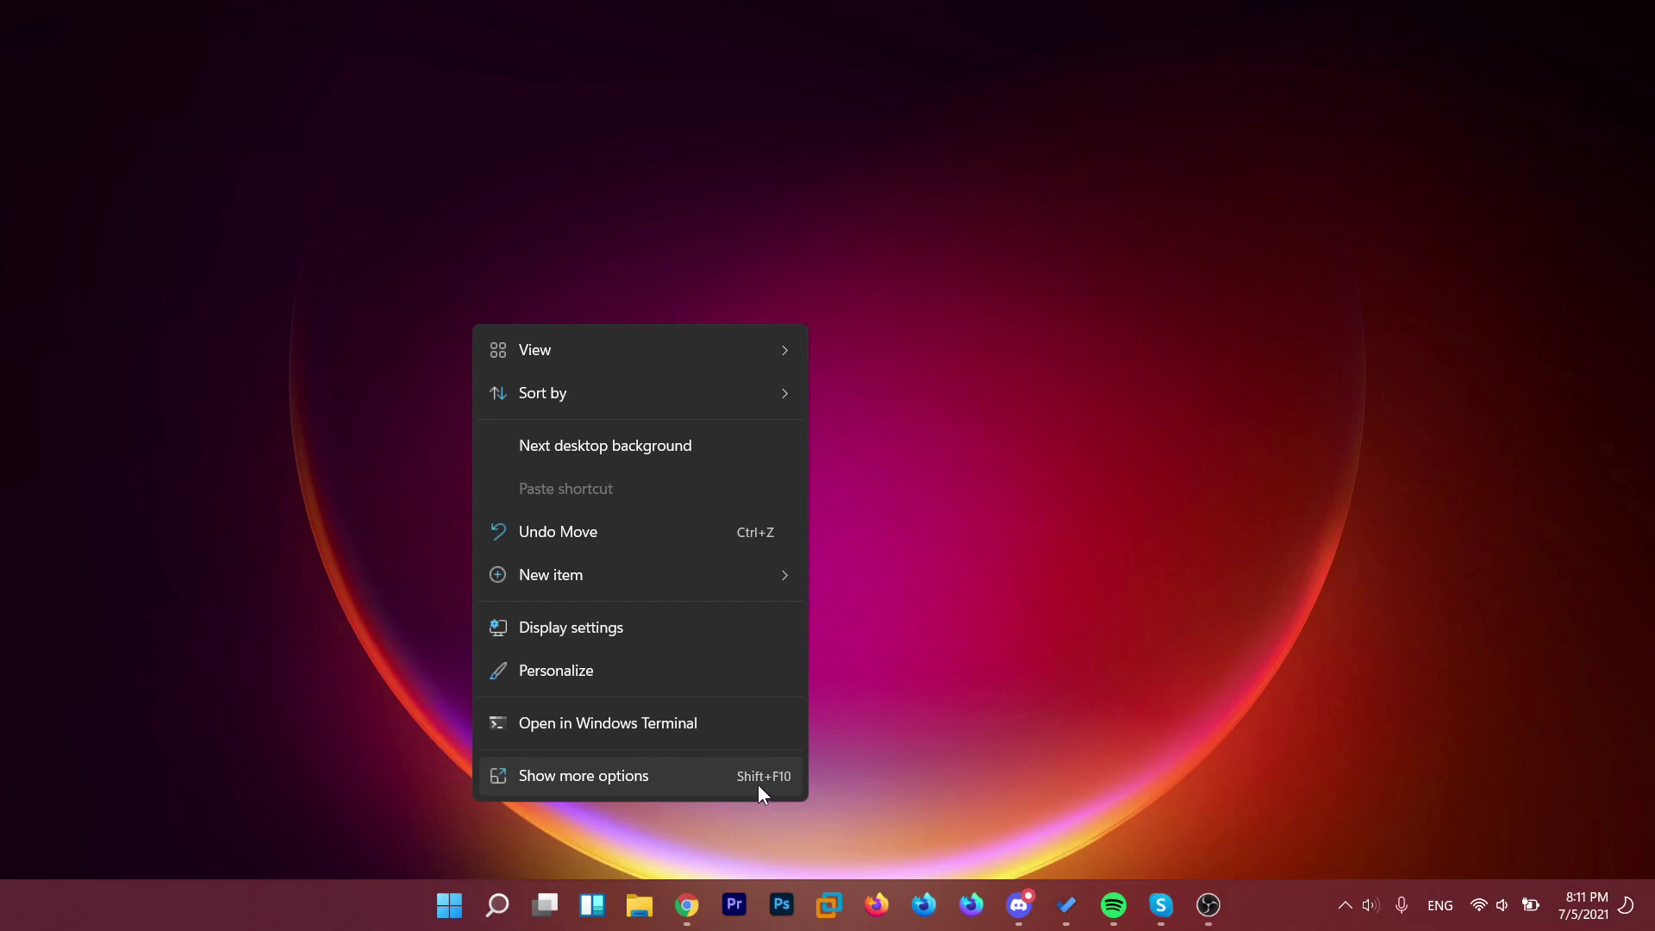
click(569, 778)
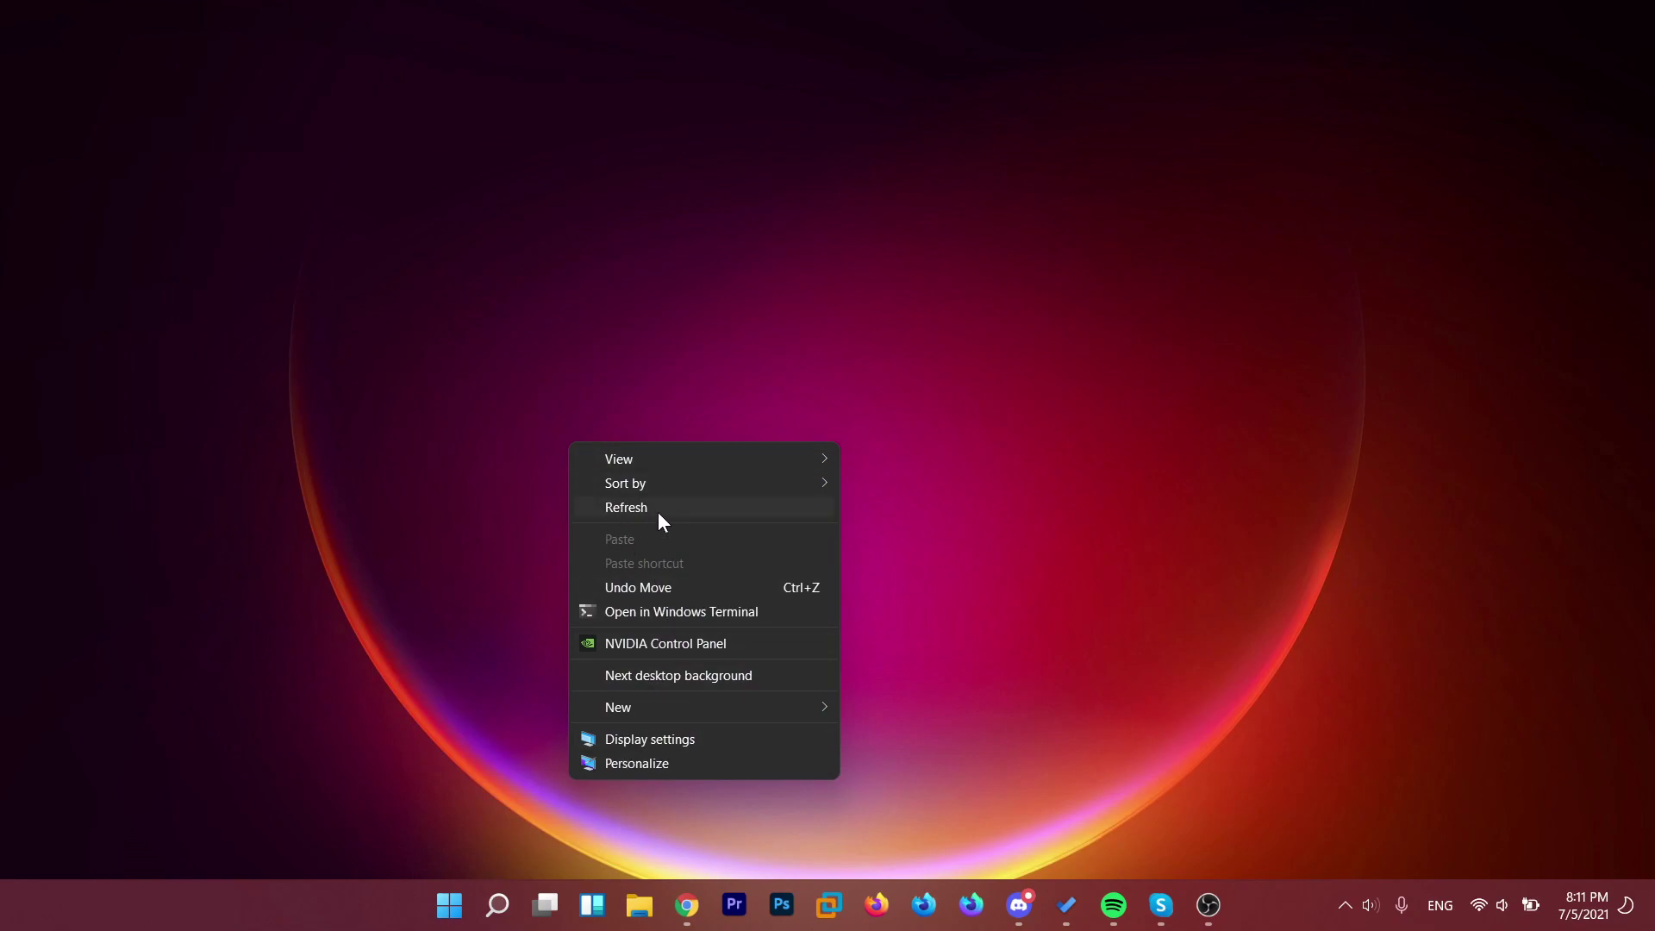
click(513, 357)
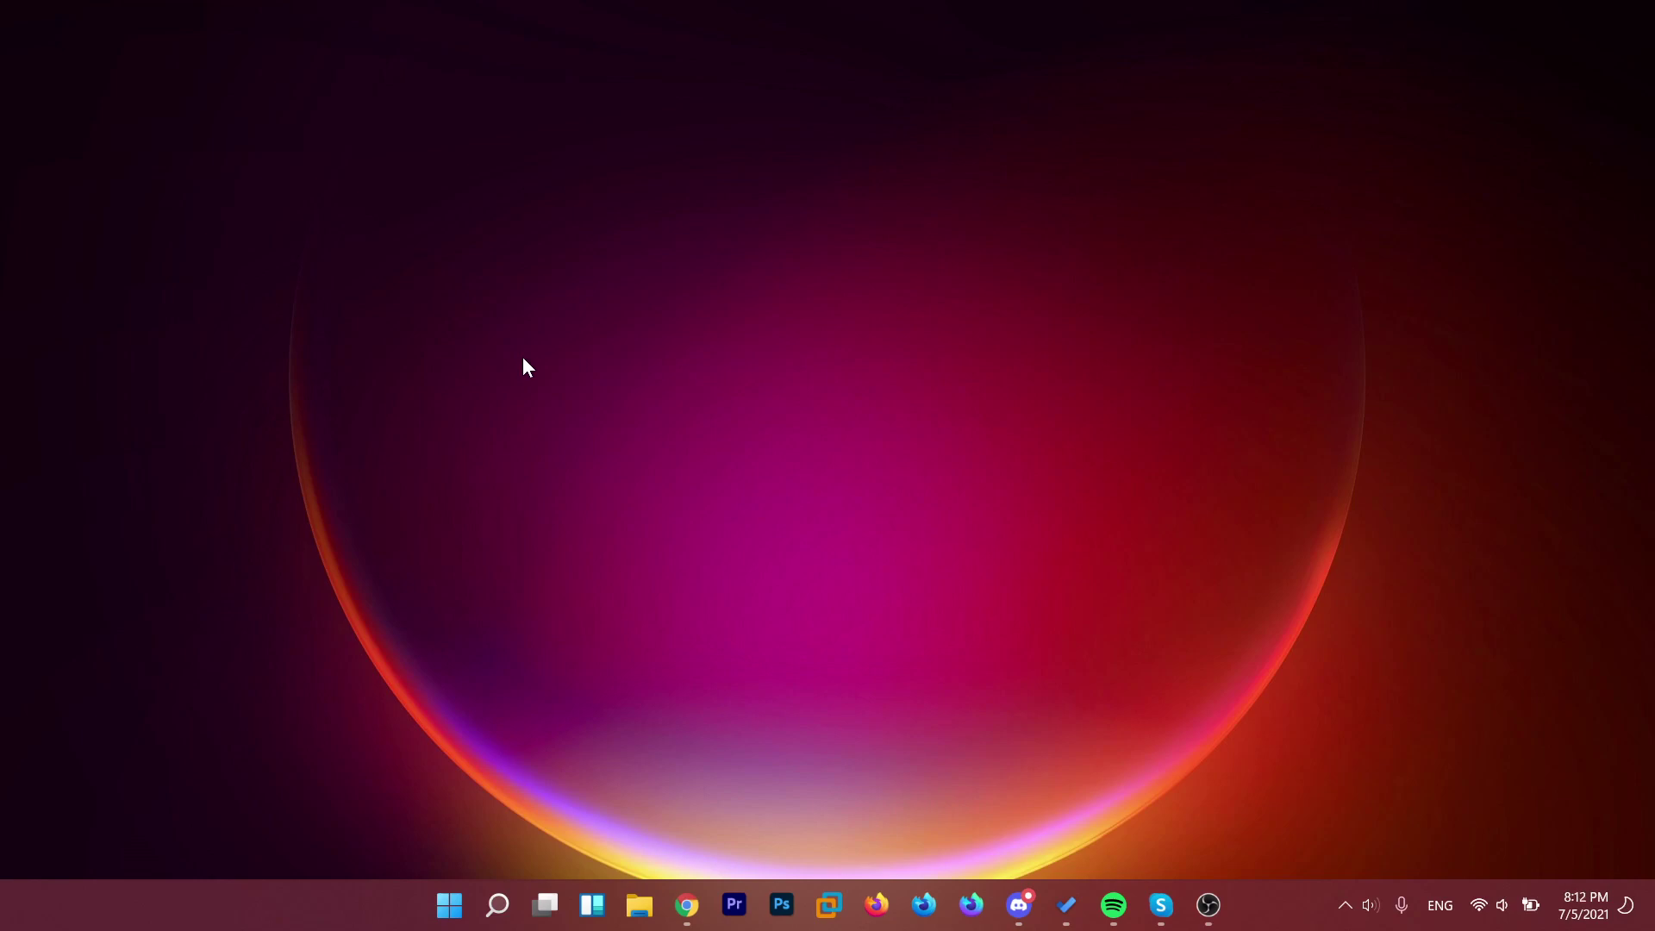
right_click(522, 356)
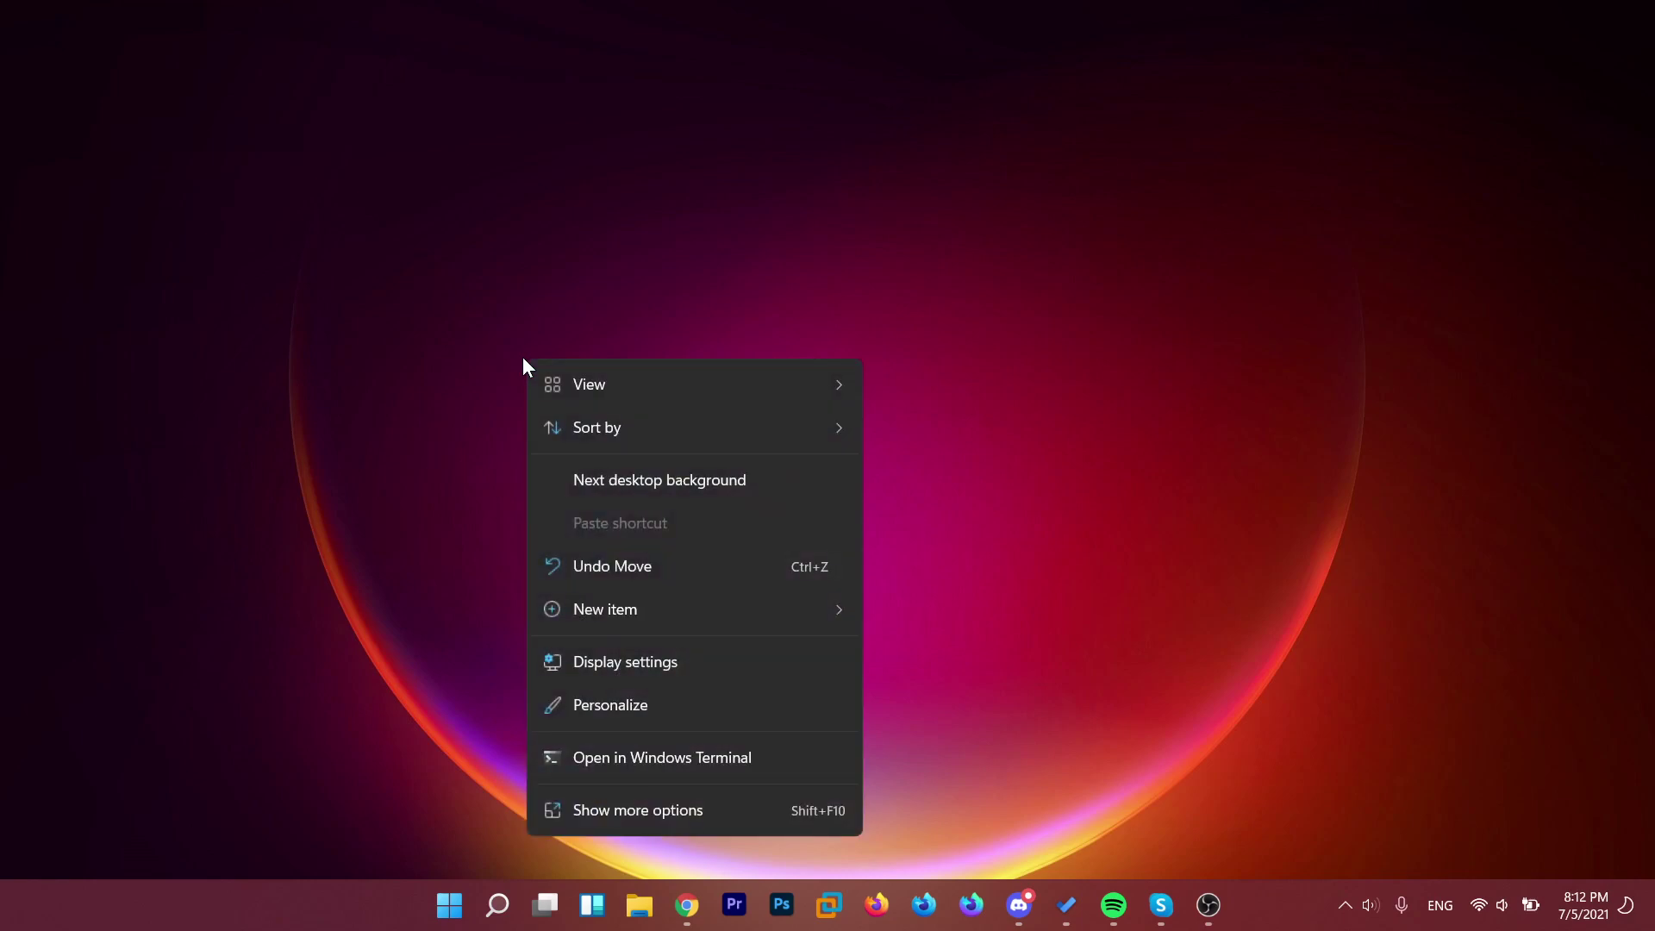
click(457, 273)
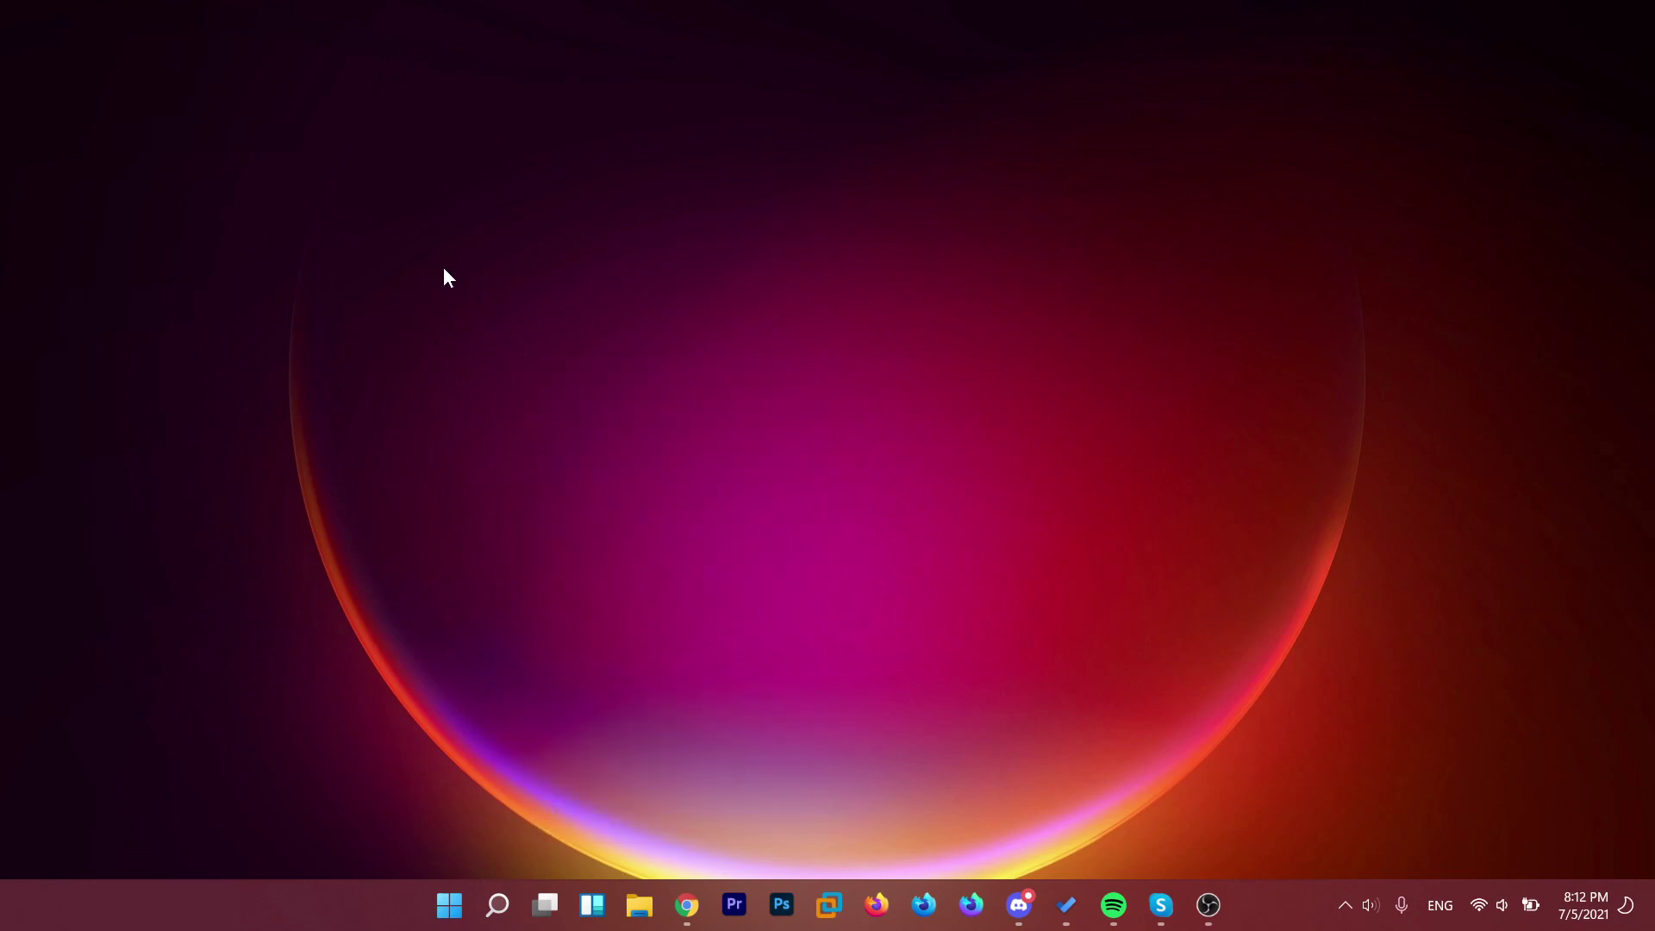
right_click(445, 274)
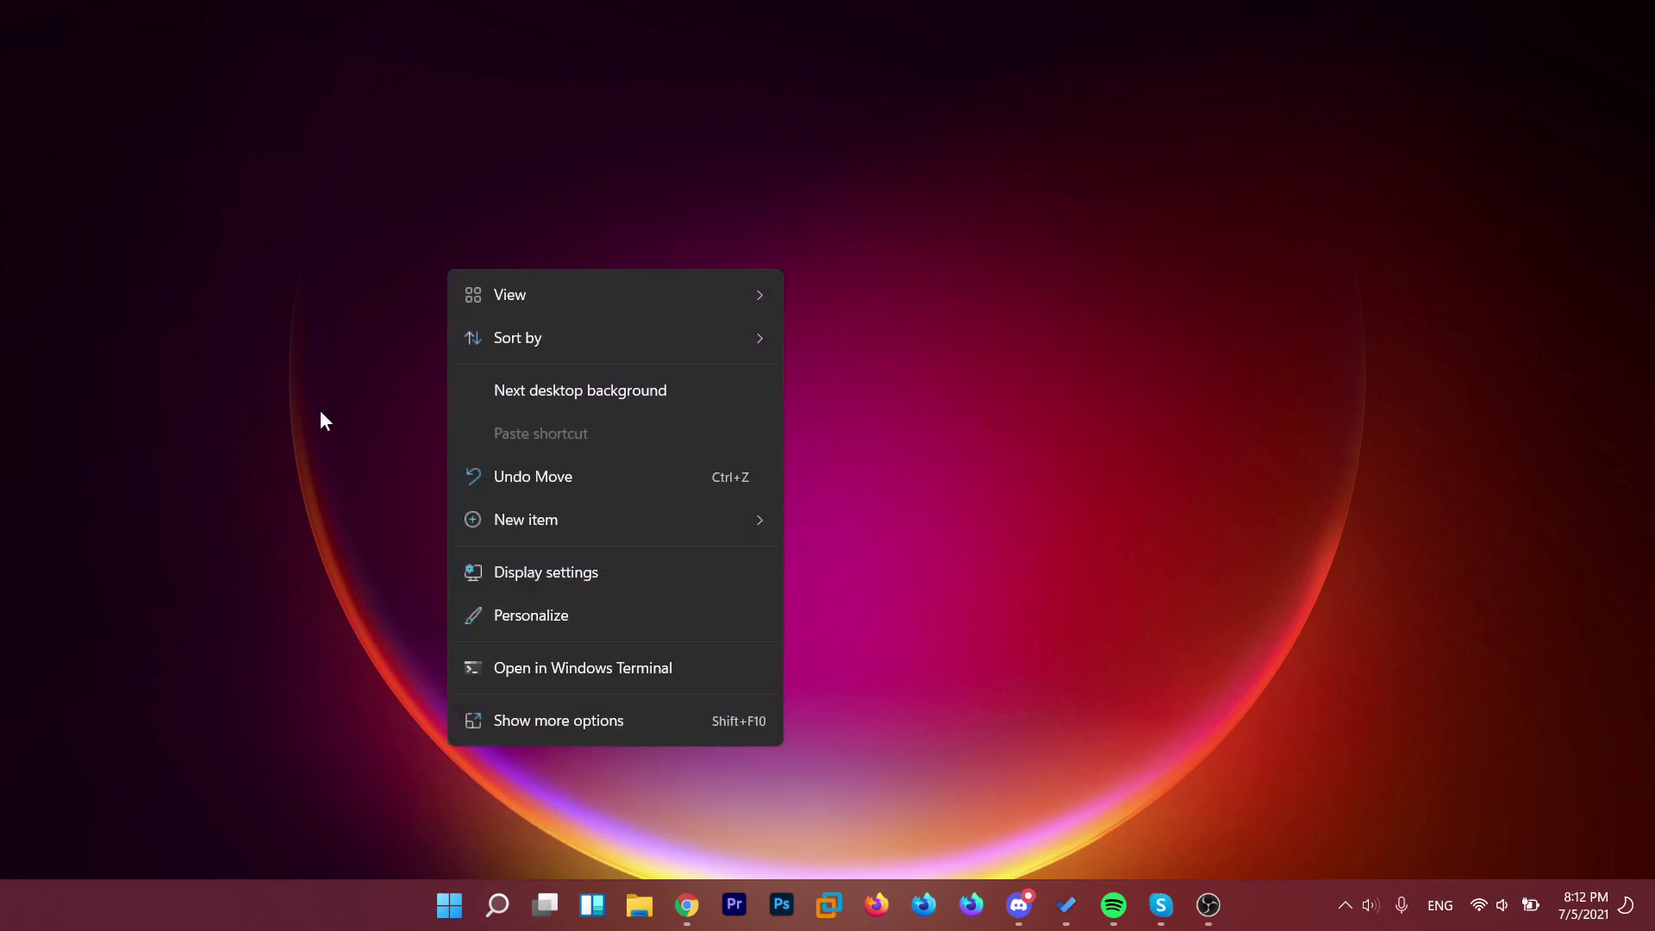
right_click(371, 285)
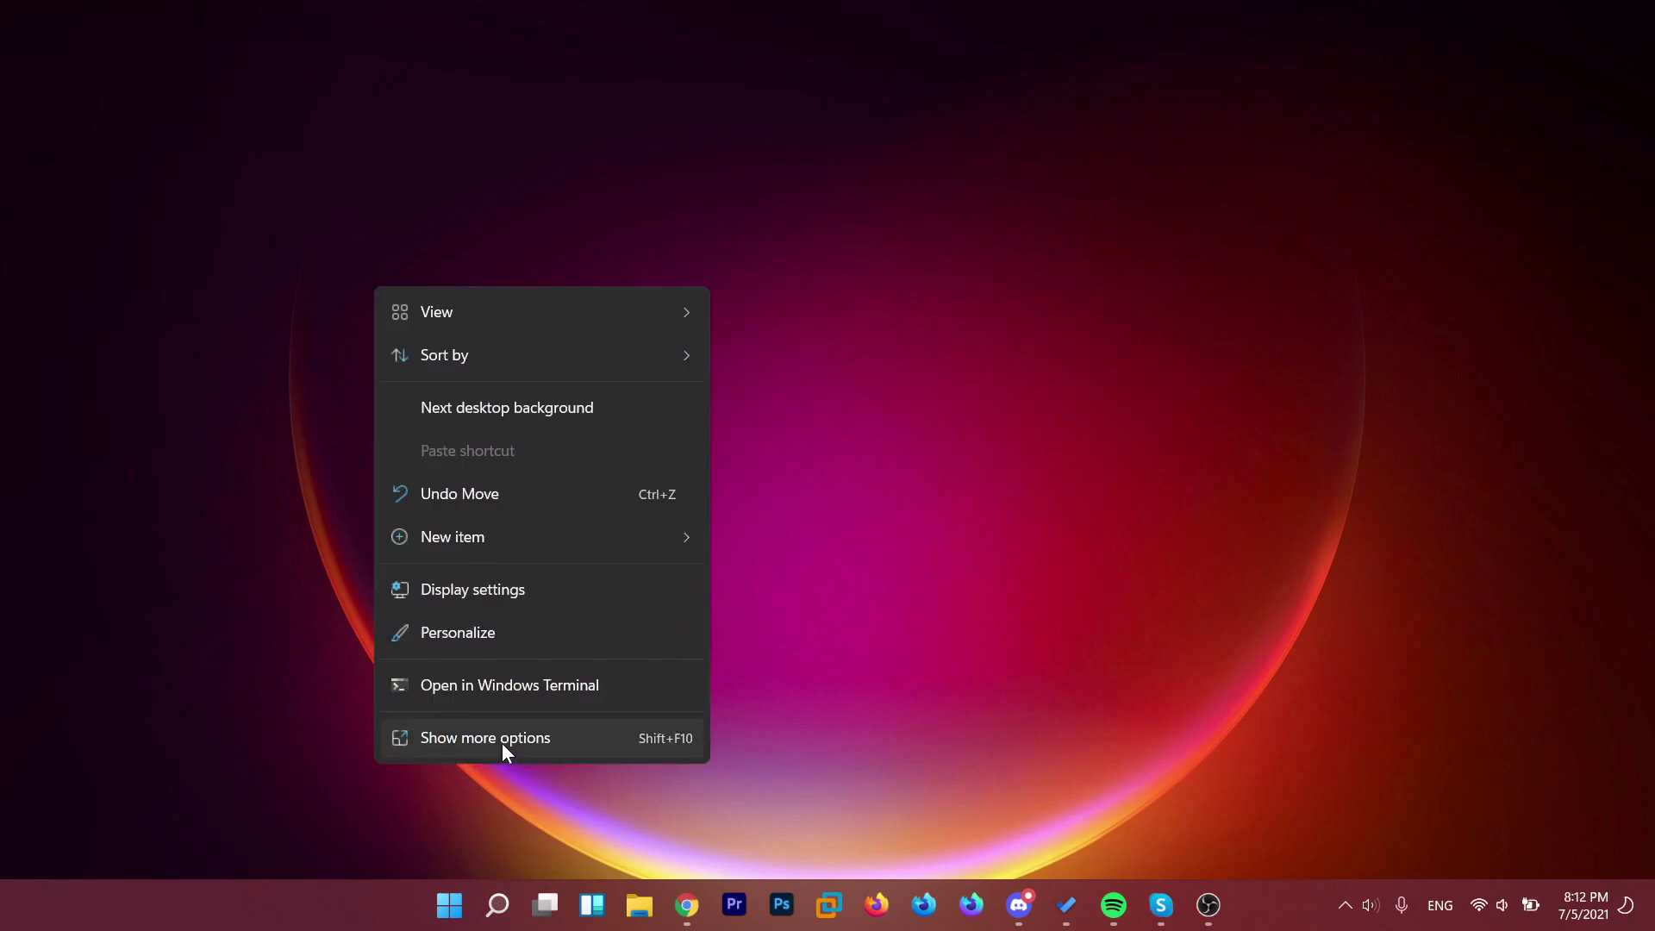
click(501, 743)
click(441, 334)
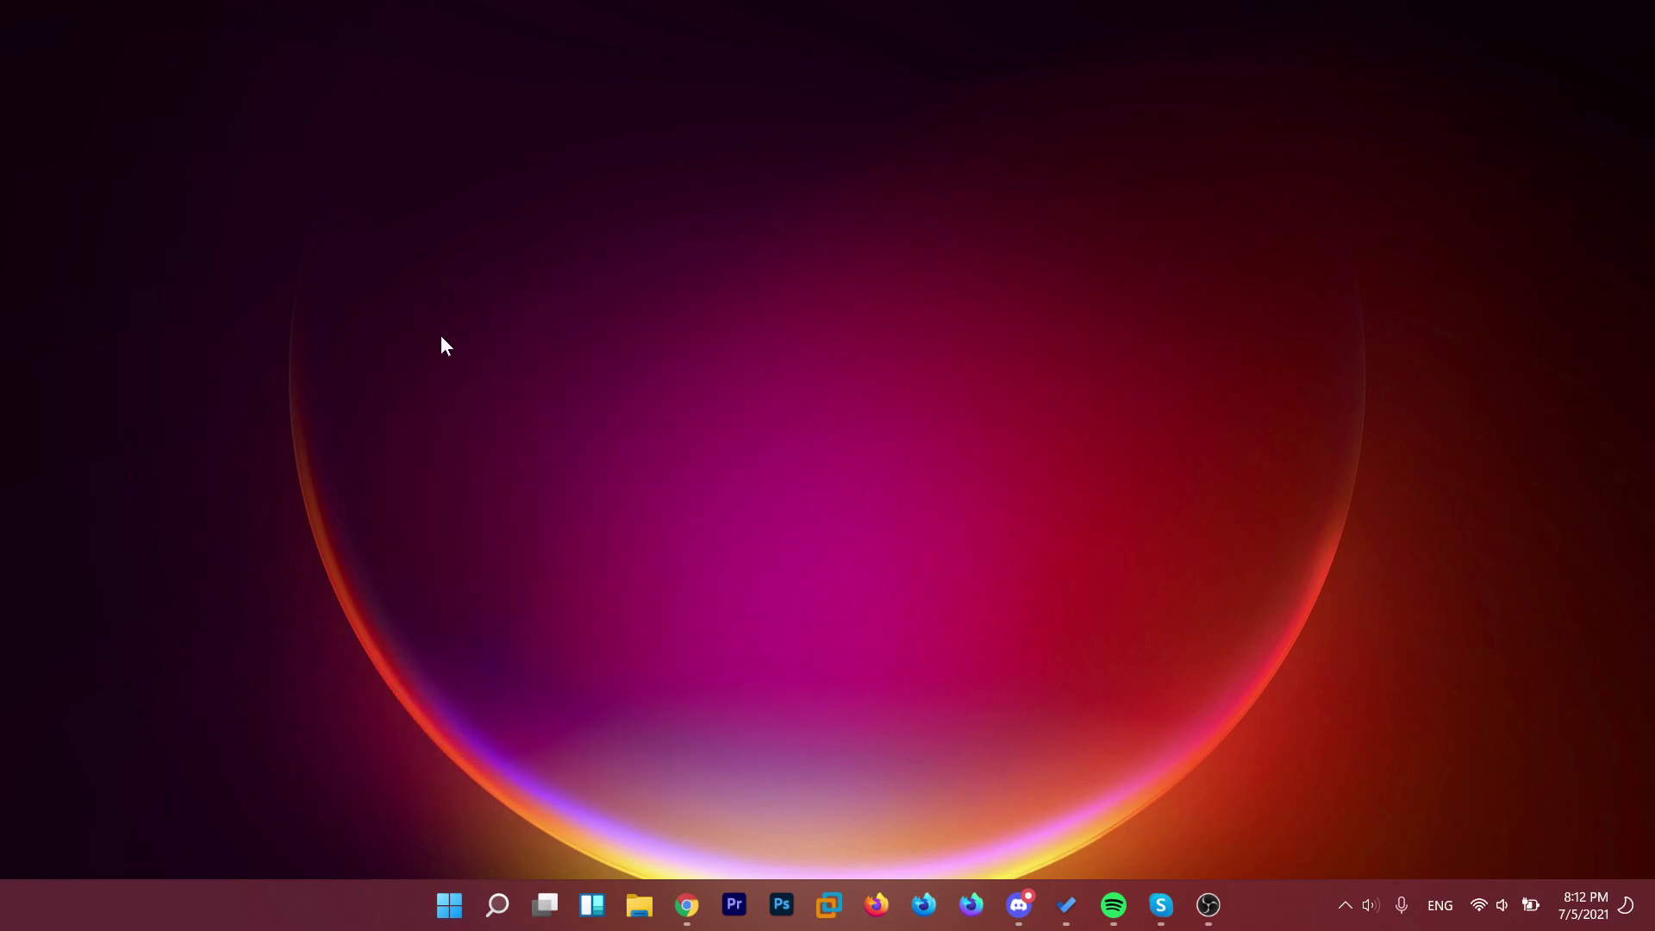
right_click(442, 215)
click(333, 225)
Step: Launch Notepad from search and paste the registry script into it
key(super+s)
text(notepad)
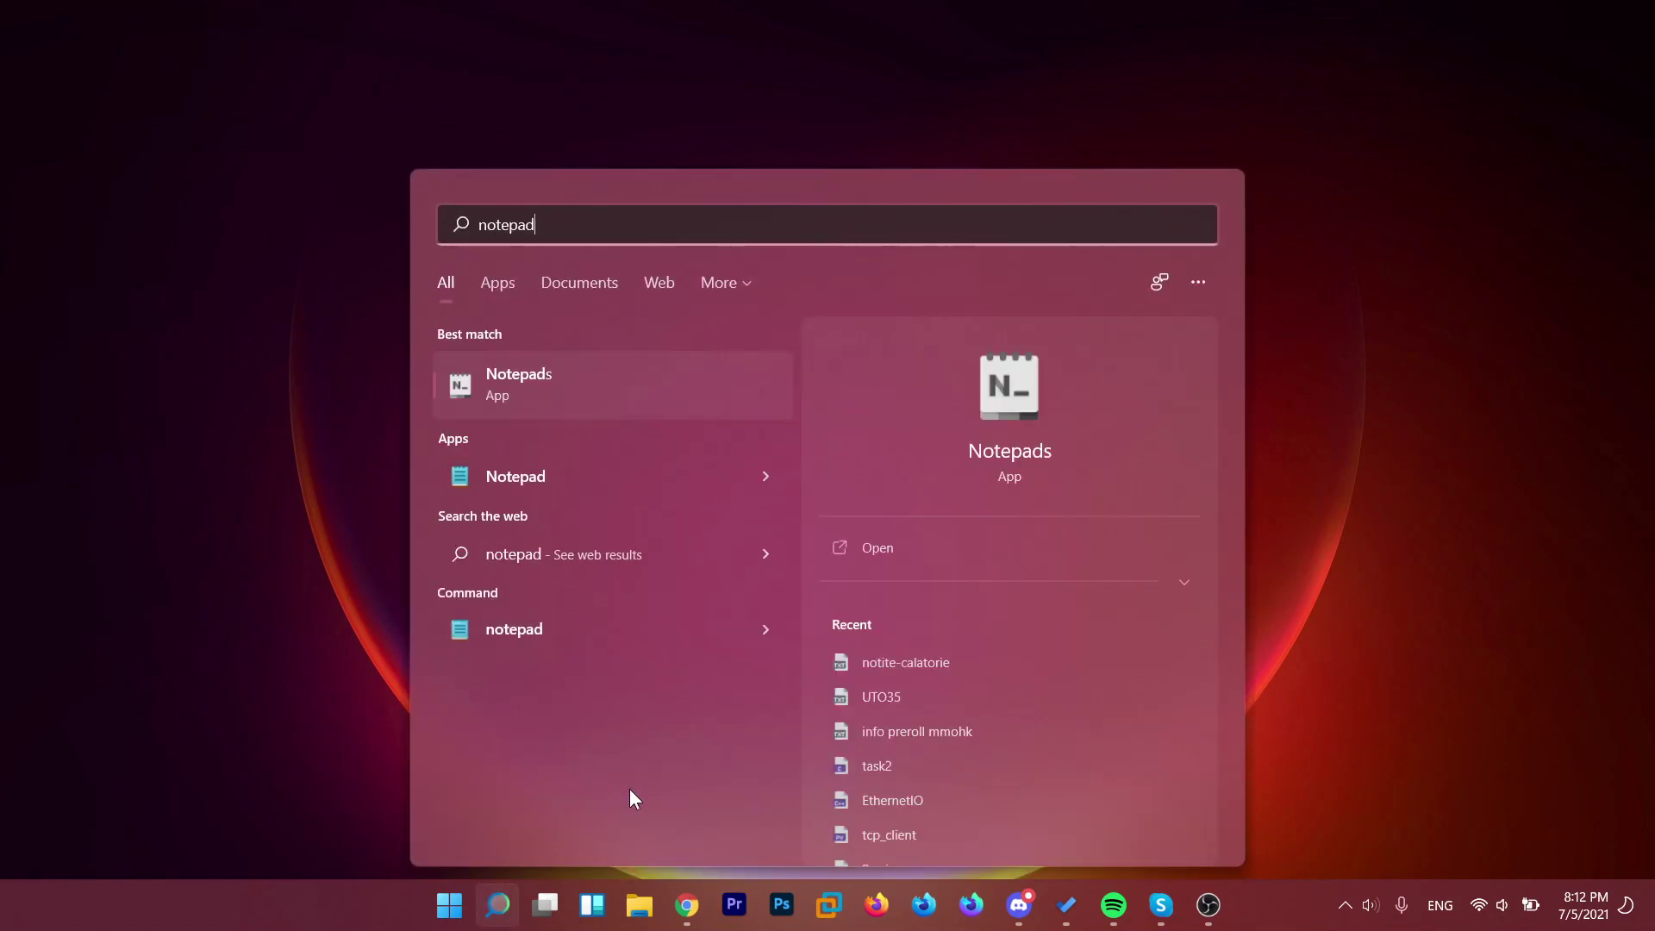
key(Return)
drag(488, 193, 780, 180)
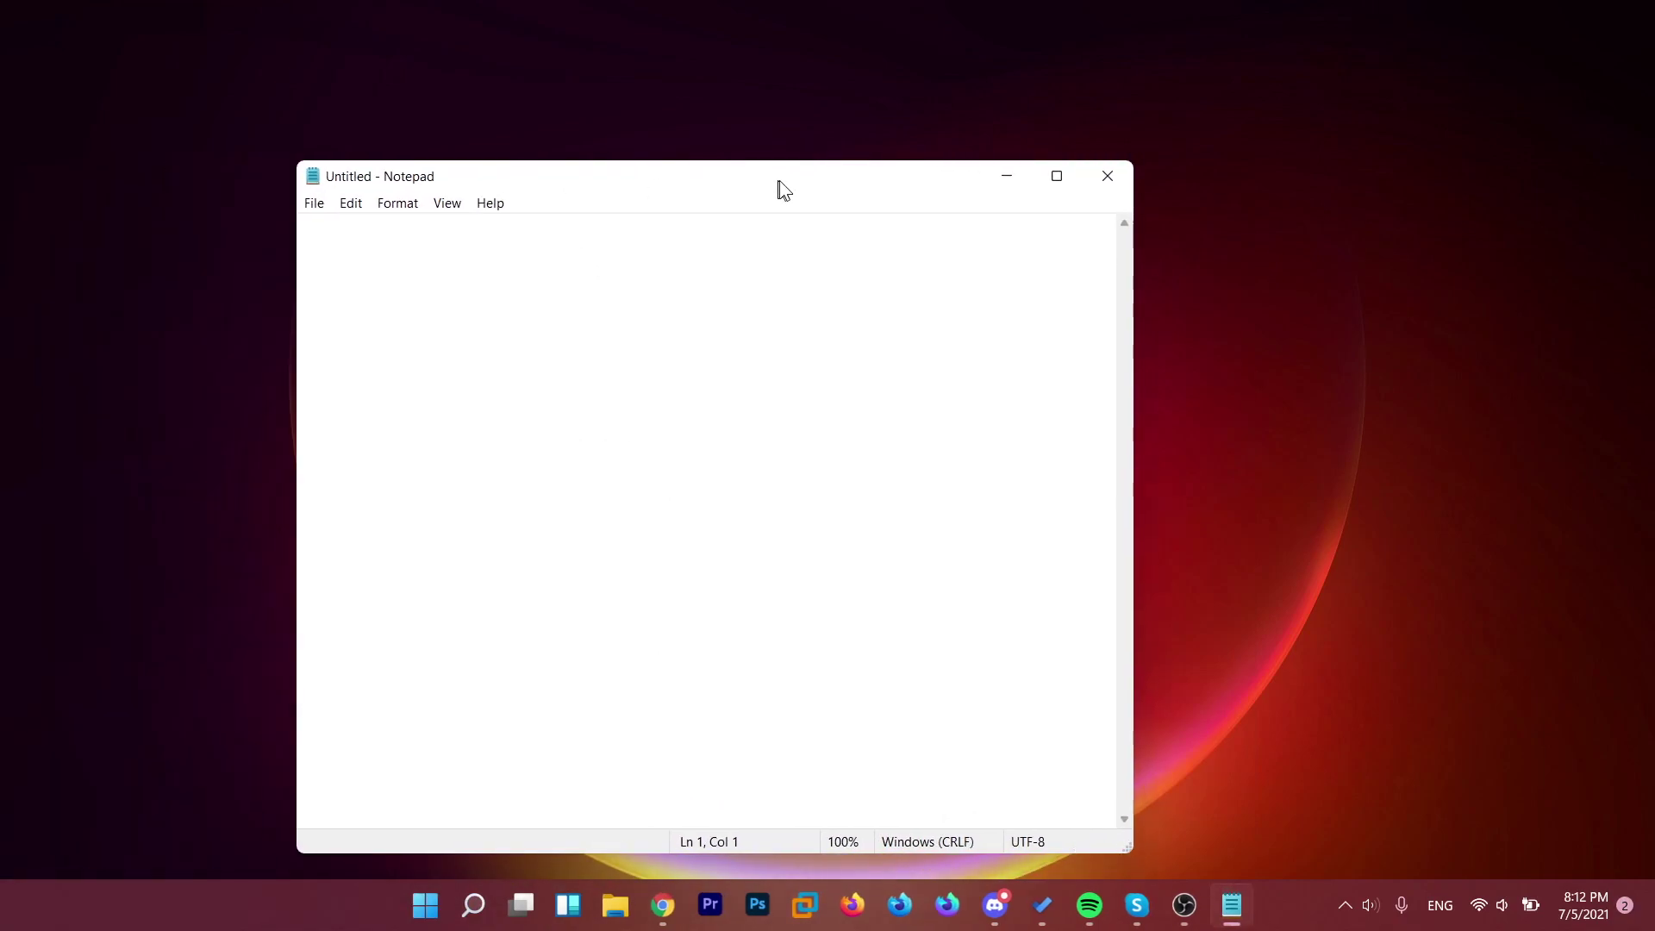
text(Windows Registry Editor Version 5.00    [HKEY_LOCAL_MACHINE\SYSTEM\CurrentControlSet\Control\FeatureManagement\Overrides\4\586118283]  "EnabledState"=dword:00000001  "EnabledStateOptions"=dword:00000001  "Variant"=dword:00000000  "VariantPayload"=dword:00000000  "VariantPayloadKind"=dword:00000000)
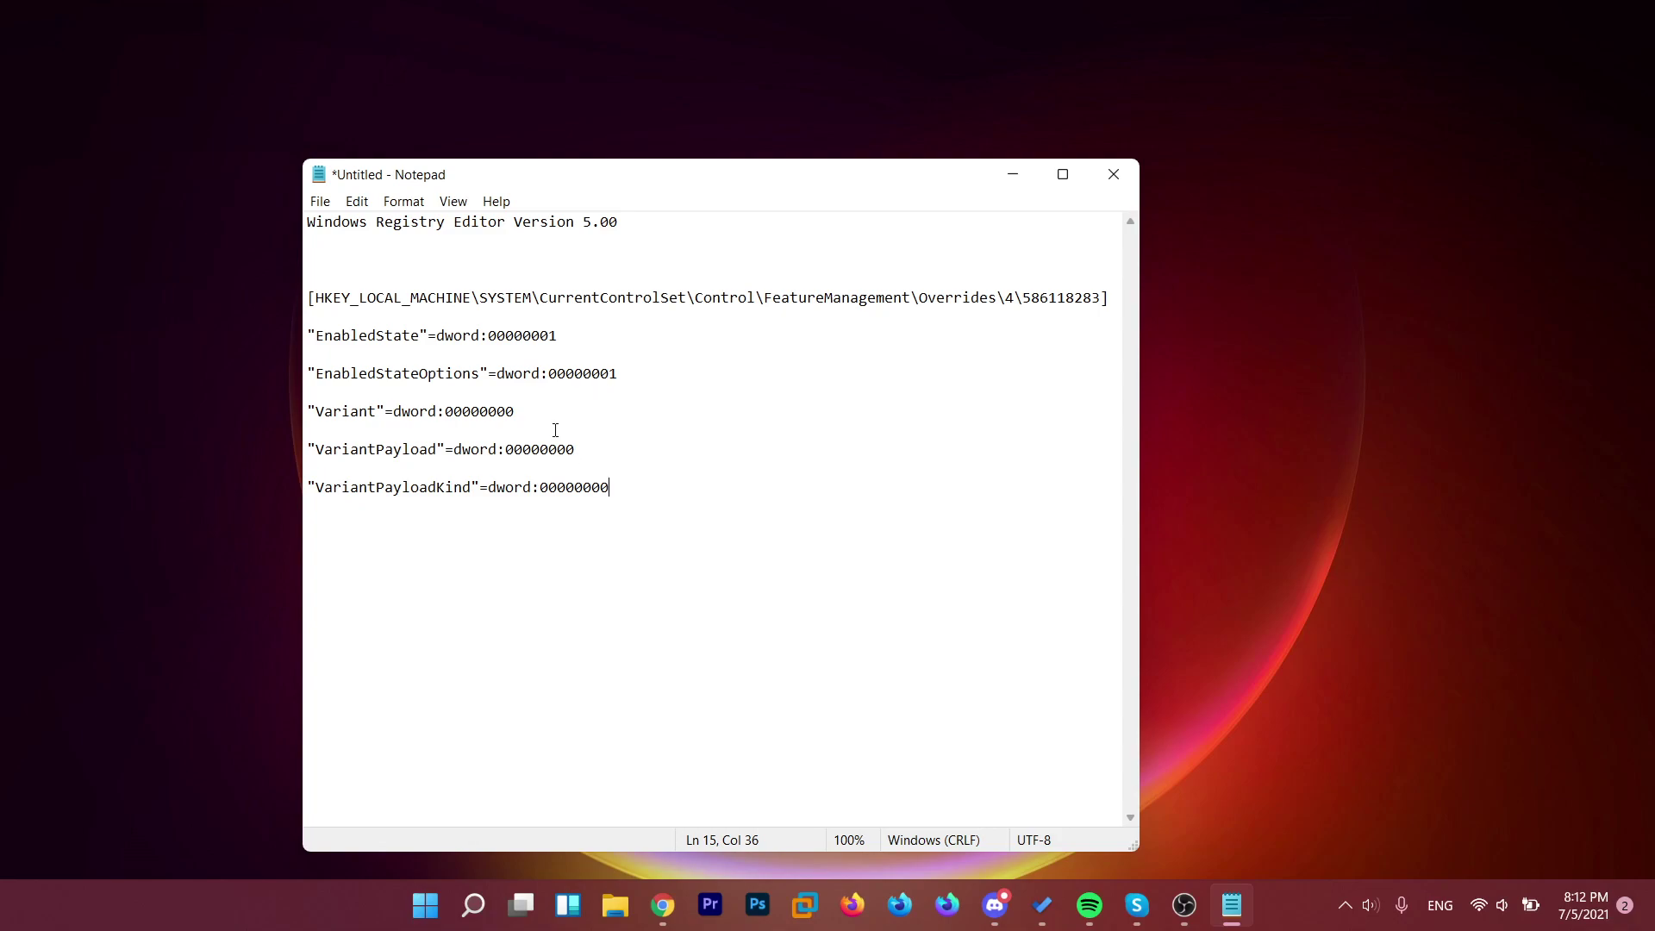
Step: Review the pasted script's registry key path and its five value lines
drag(316, 300, 1097, 299)
click(1097, 299)
drag(309, 338, 635, 489)
click(636, 488)
drag(481, 488, 611, 488)
click(671, 484)
Step: Check the desktop context menu once more, then return to Notepad
click(226, 290)
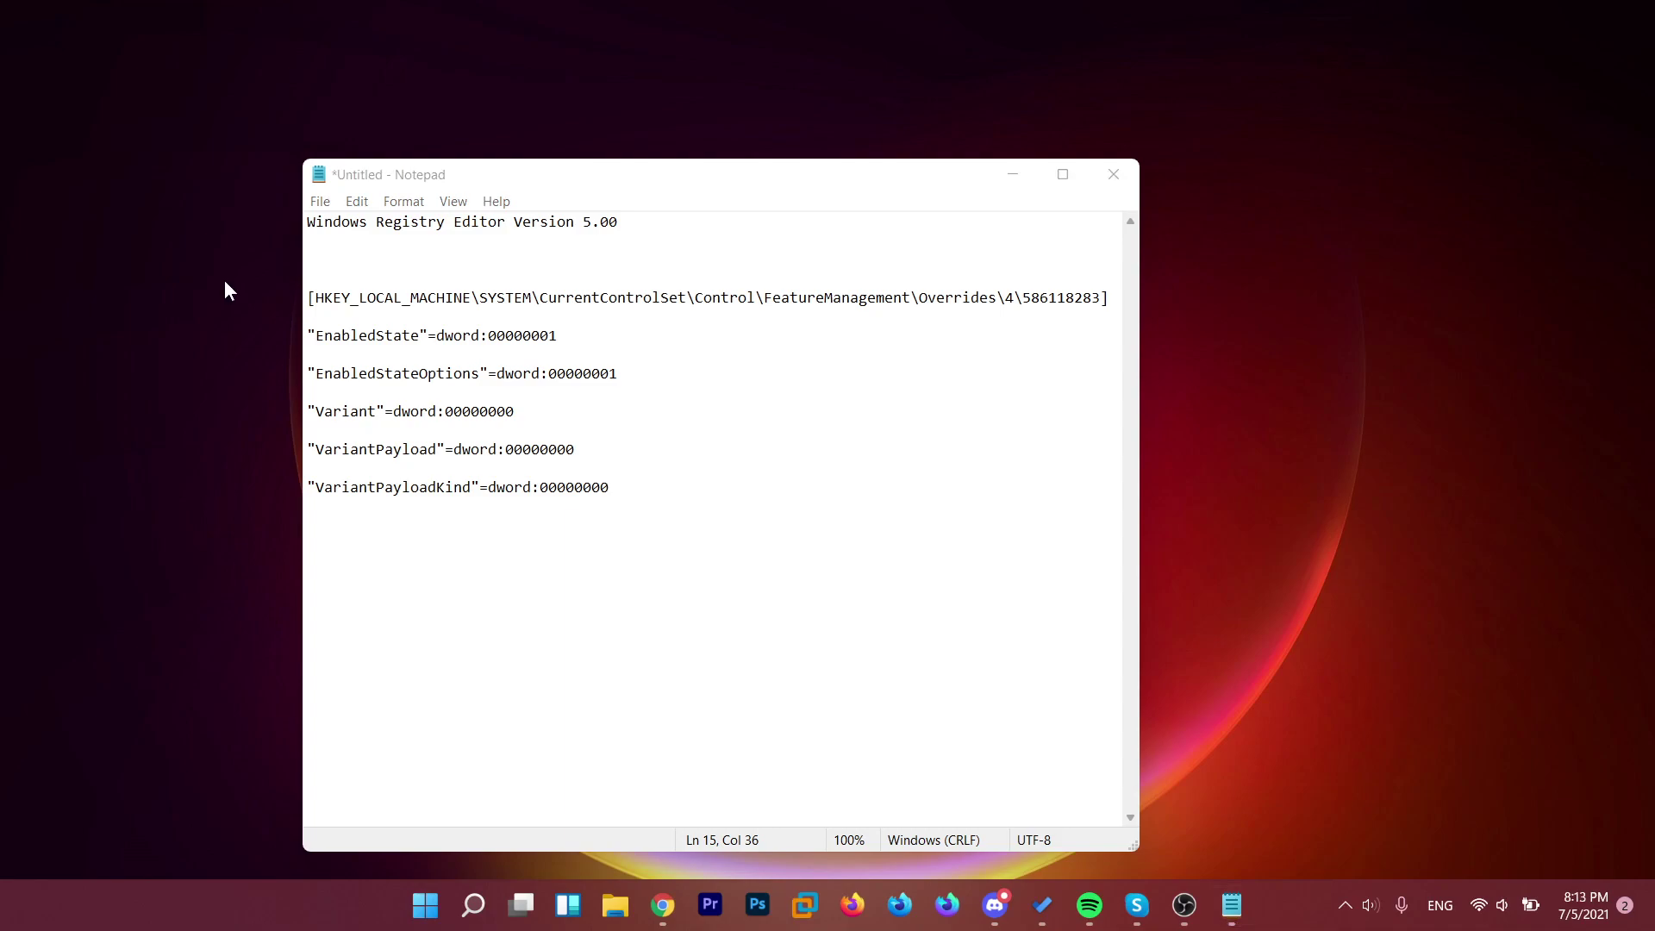
right_click(219, 226)
click(330, 218)
Step: Save the script as test.reg on the Desktop
click(323, 202)
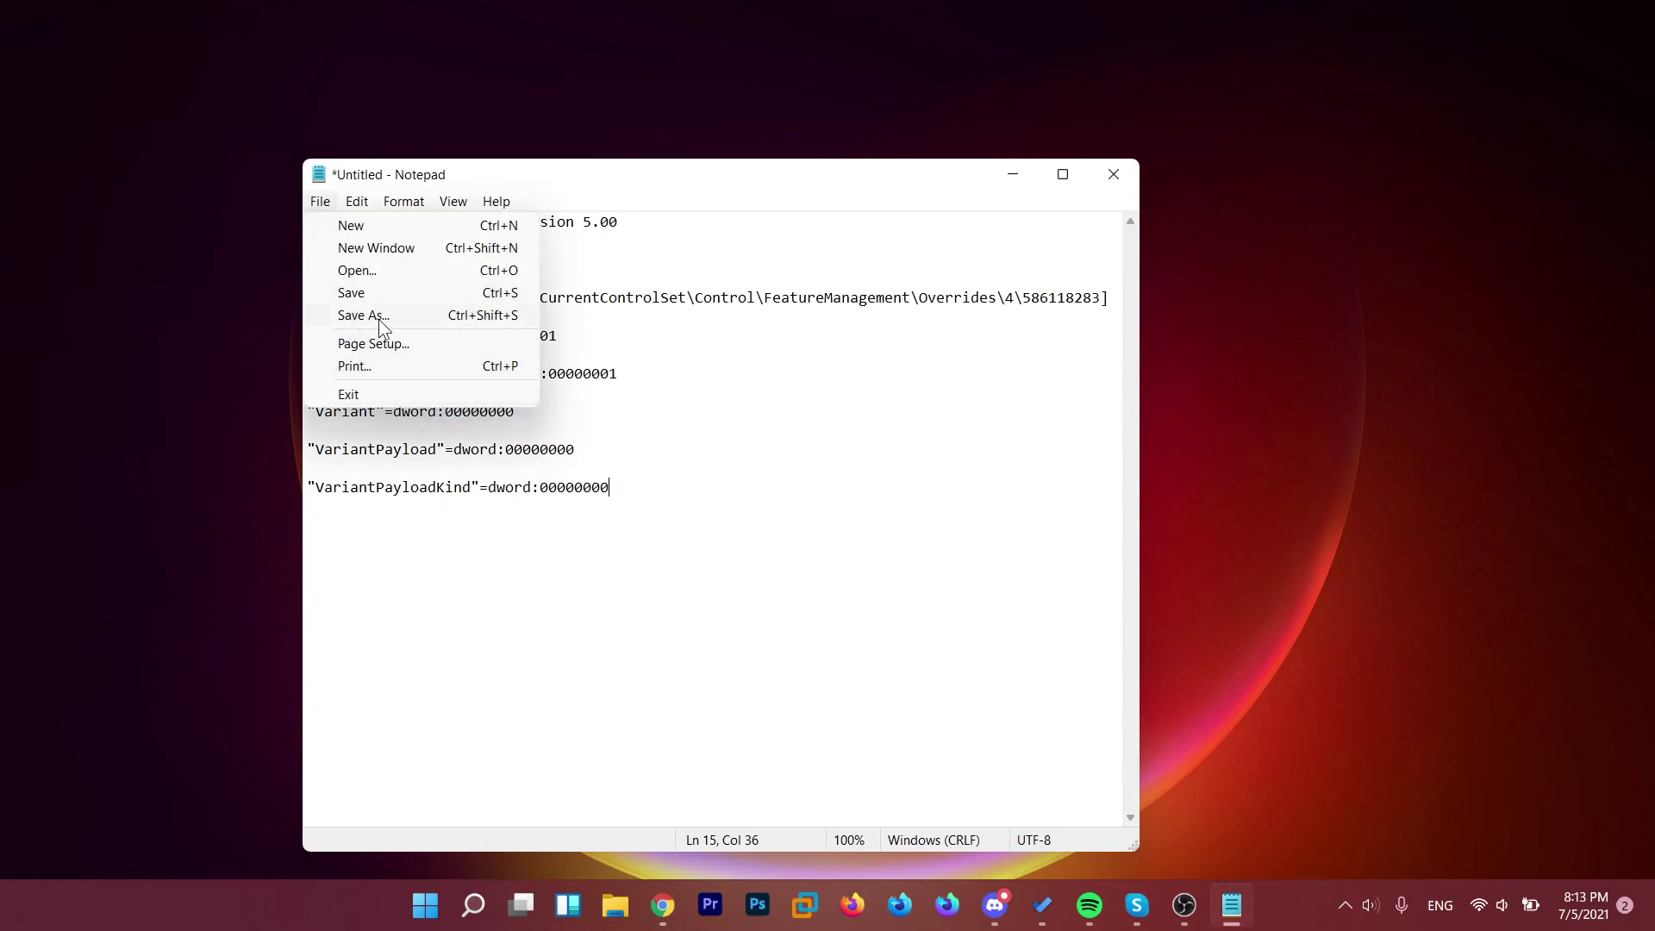
click(363, 315)
click(388, 389)
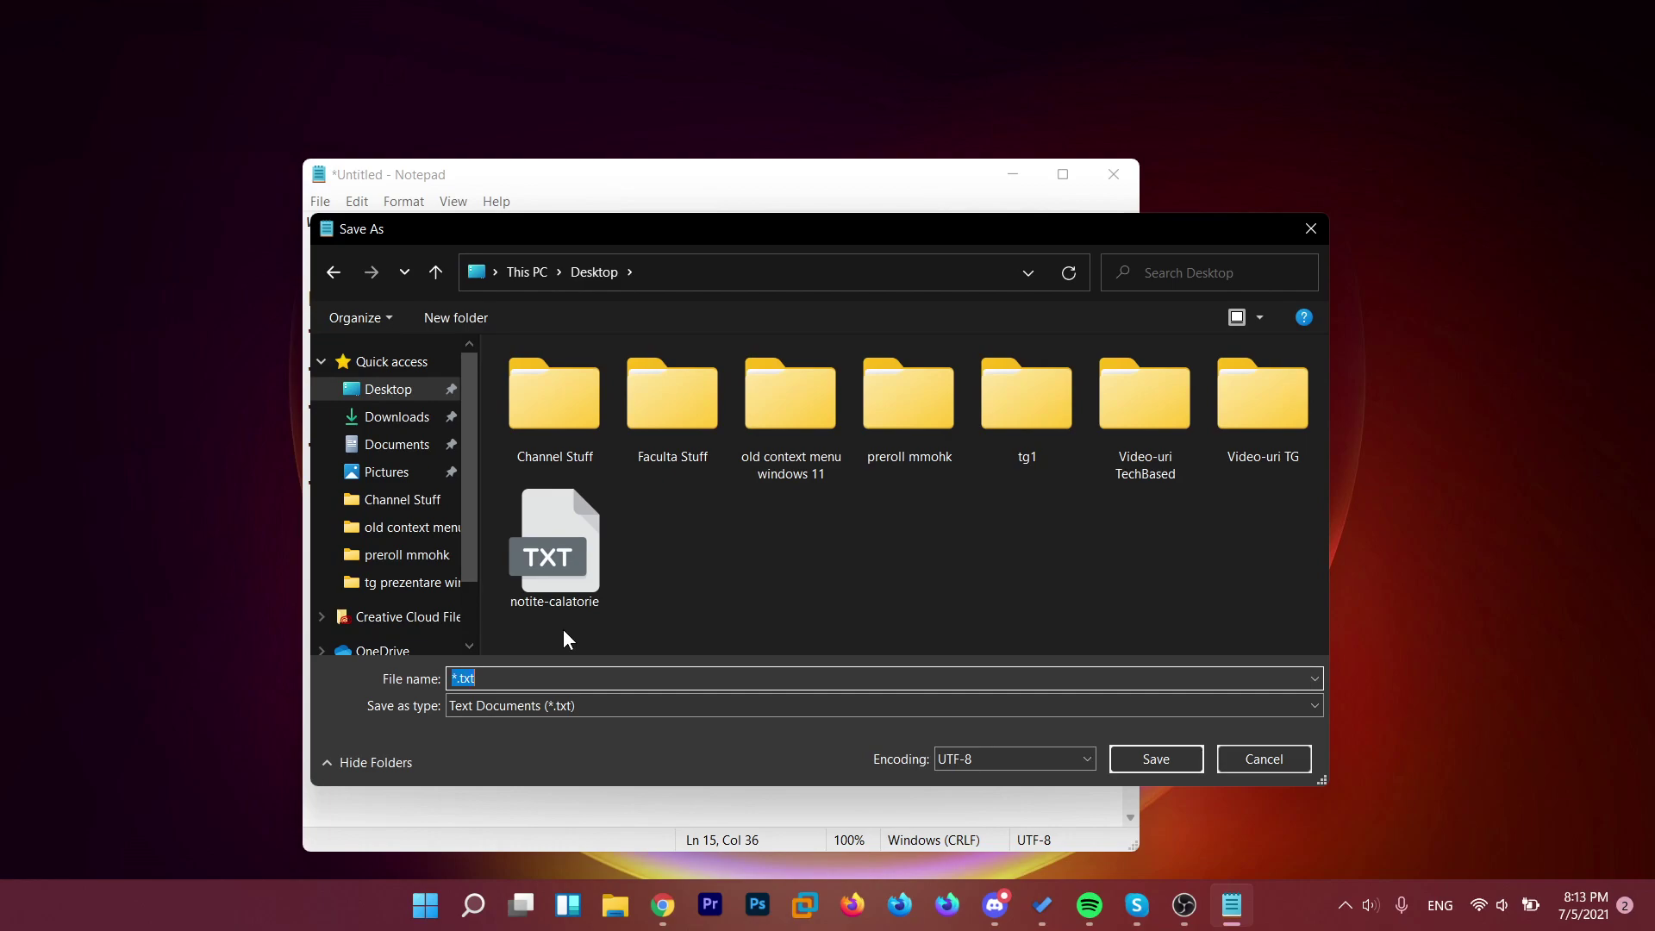
text(test.reg)
key(Return)
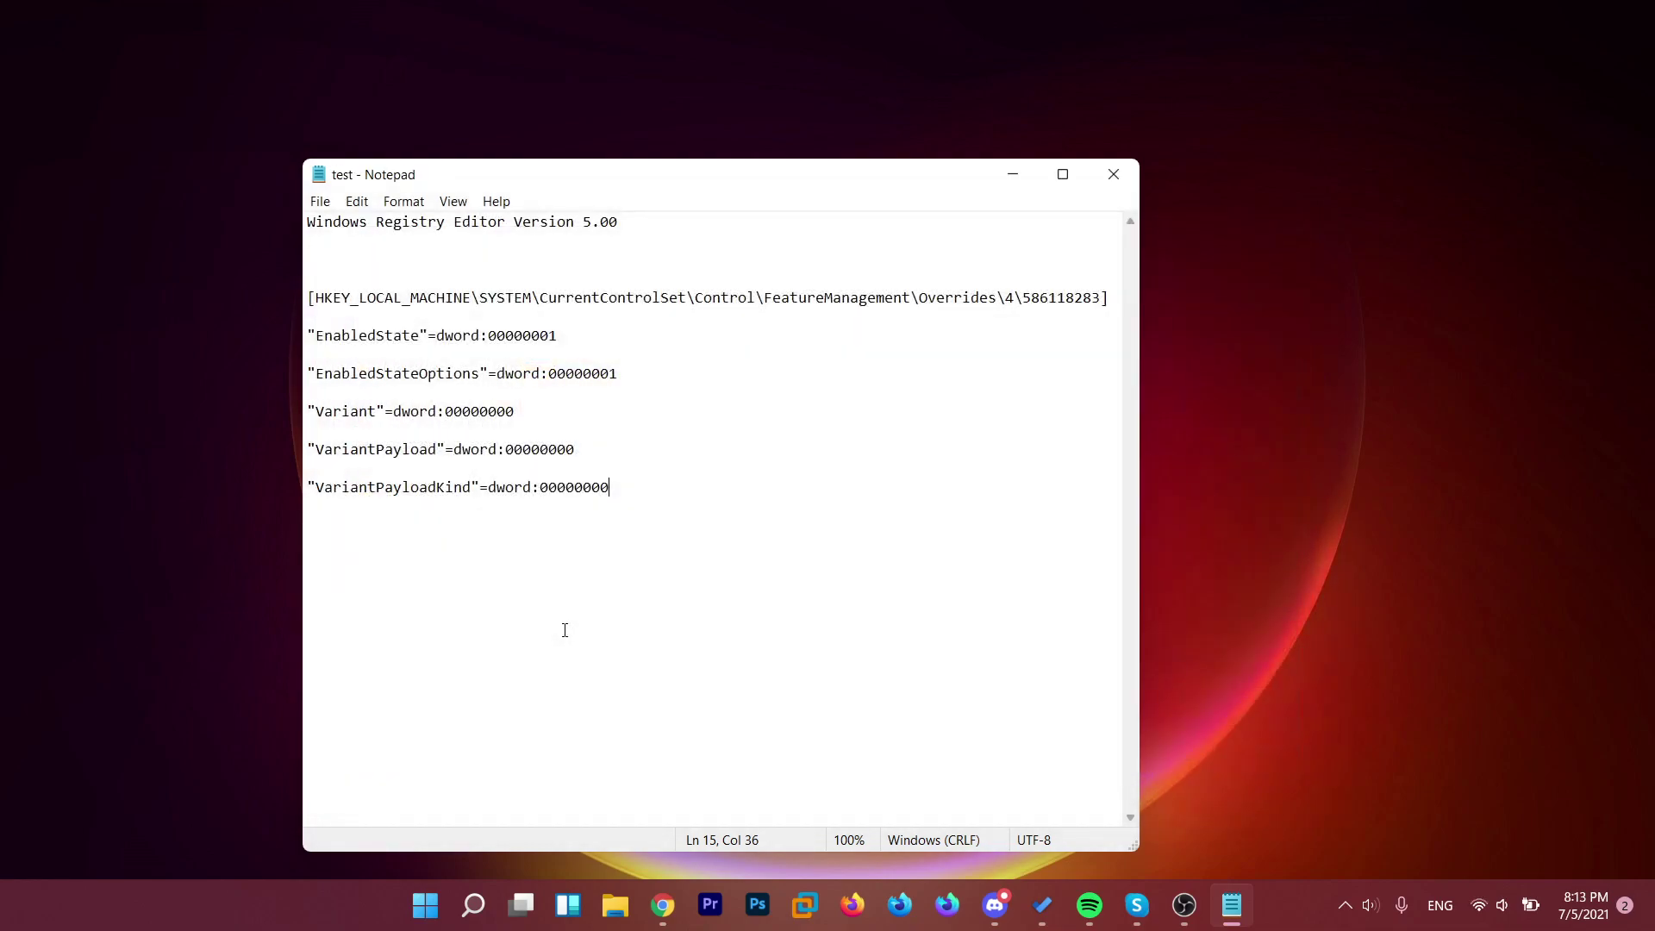
Step: Close Notepad and merge test.reg into the registry, accepting the confirmation and success messages
click(1112, 176)
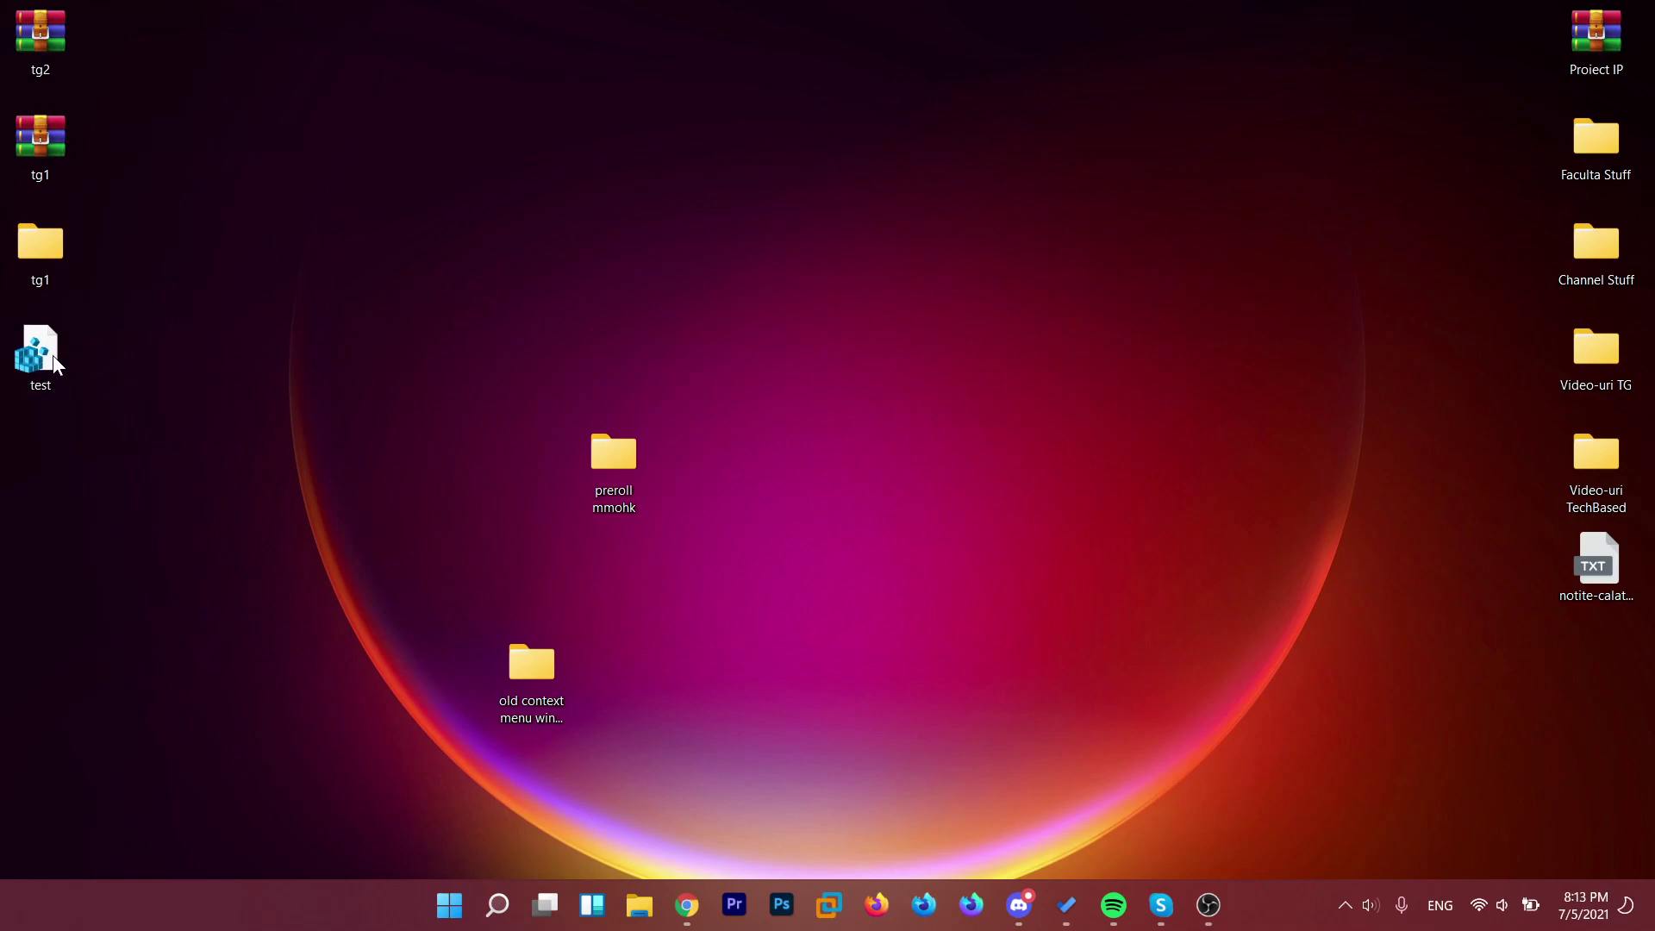
mouse_move(54, 355)
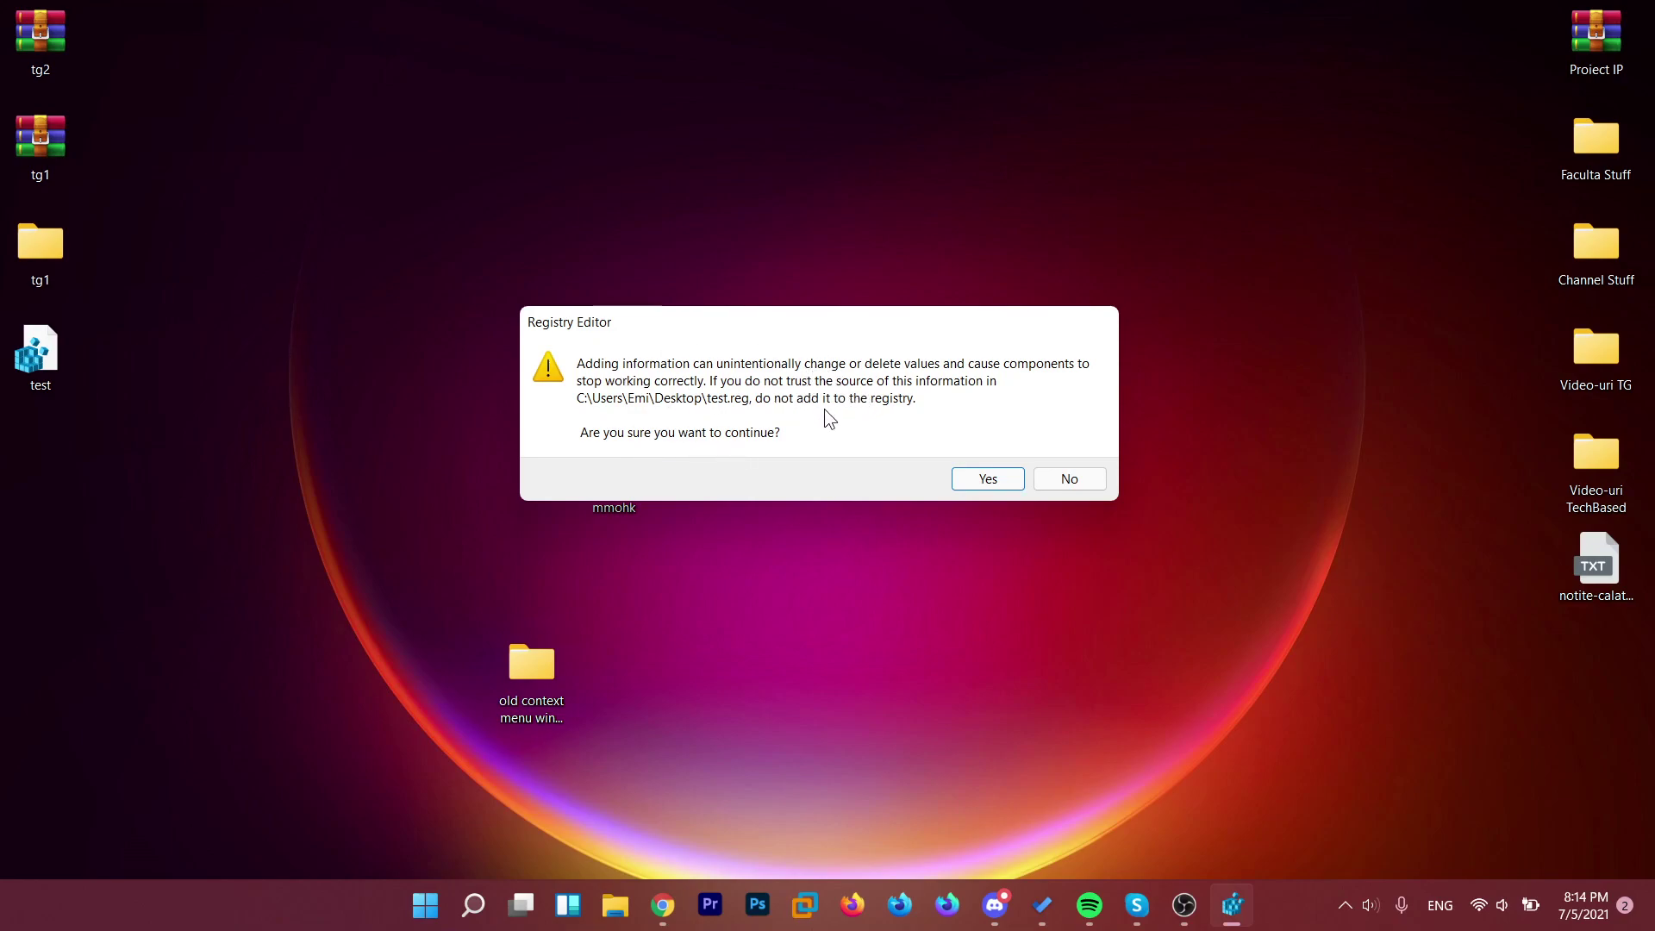
click(985, 480)
click(1069, 453)
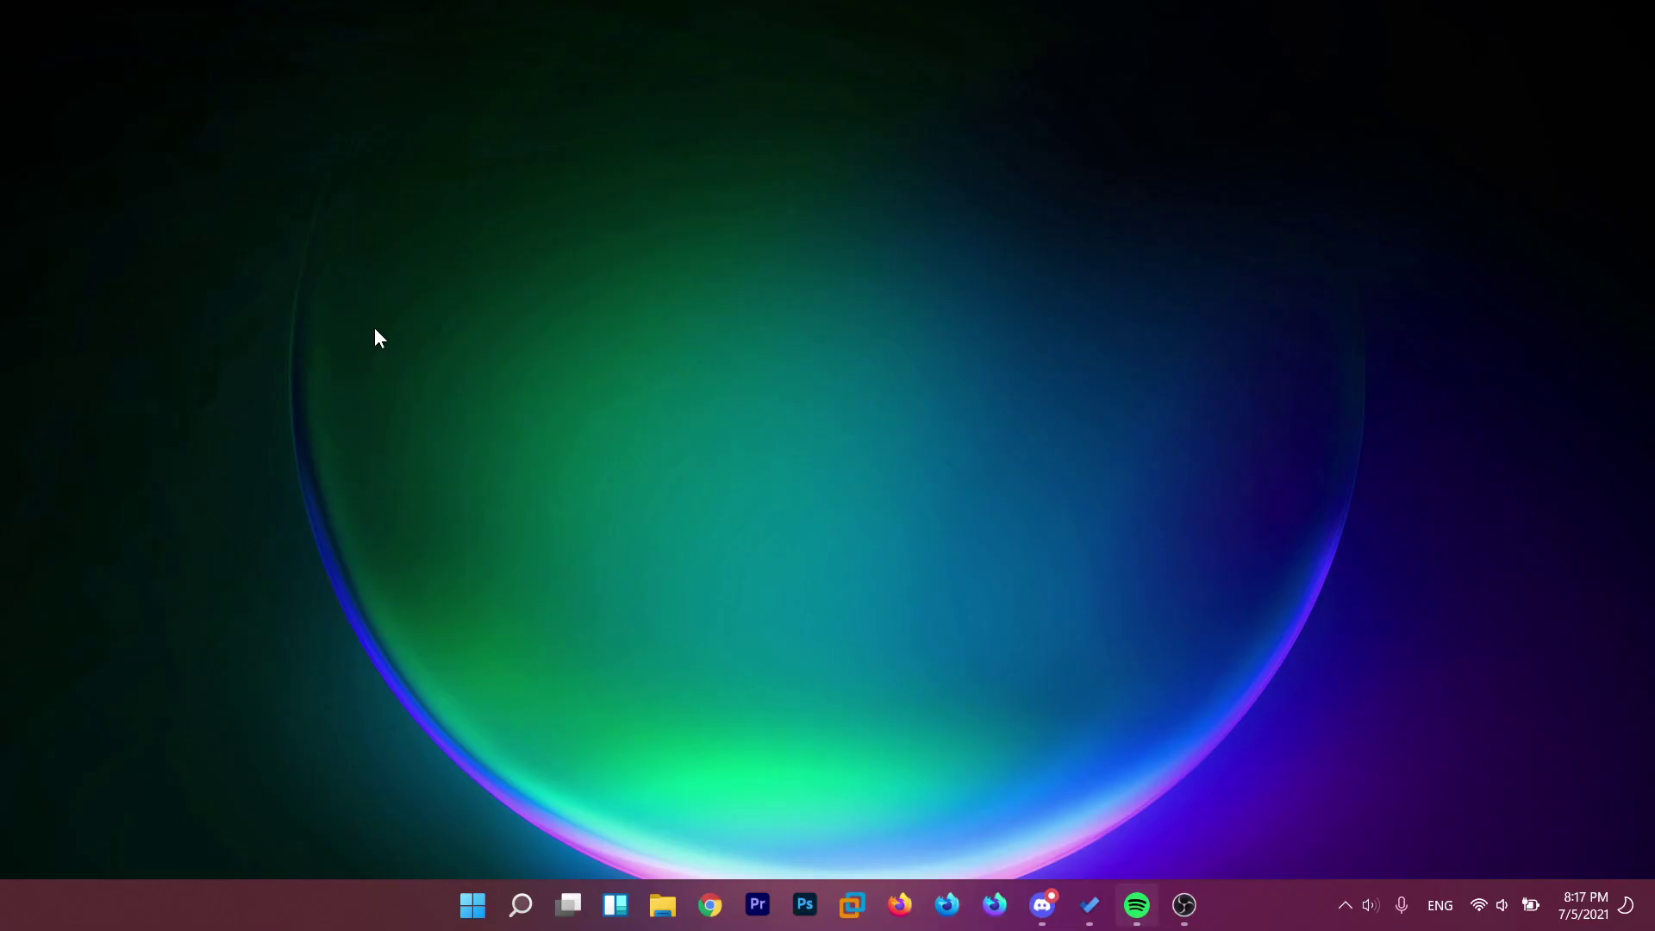
Step: Verify the desktop context menu now opens directly as the classic full menu
right_click(375, 327)
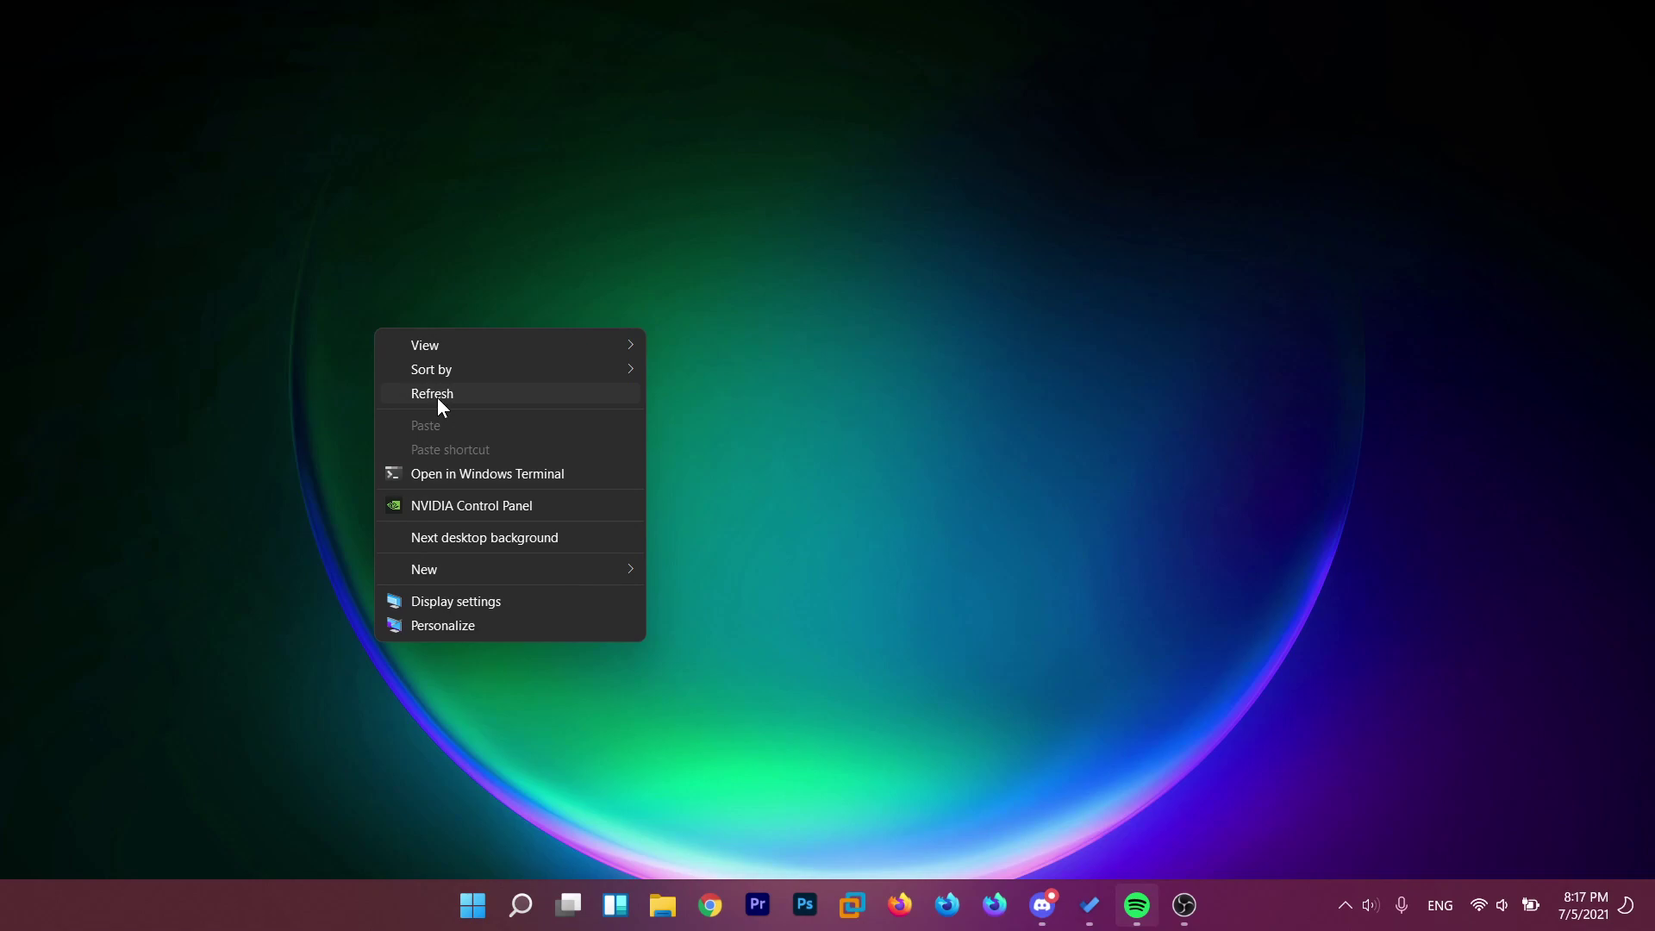
click(316, 274)
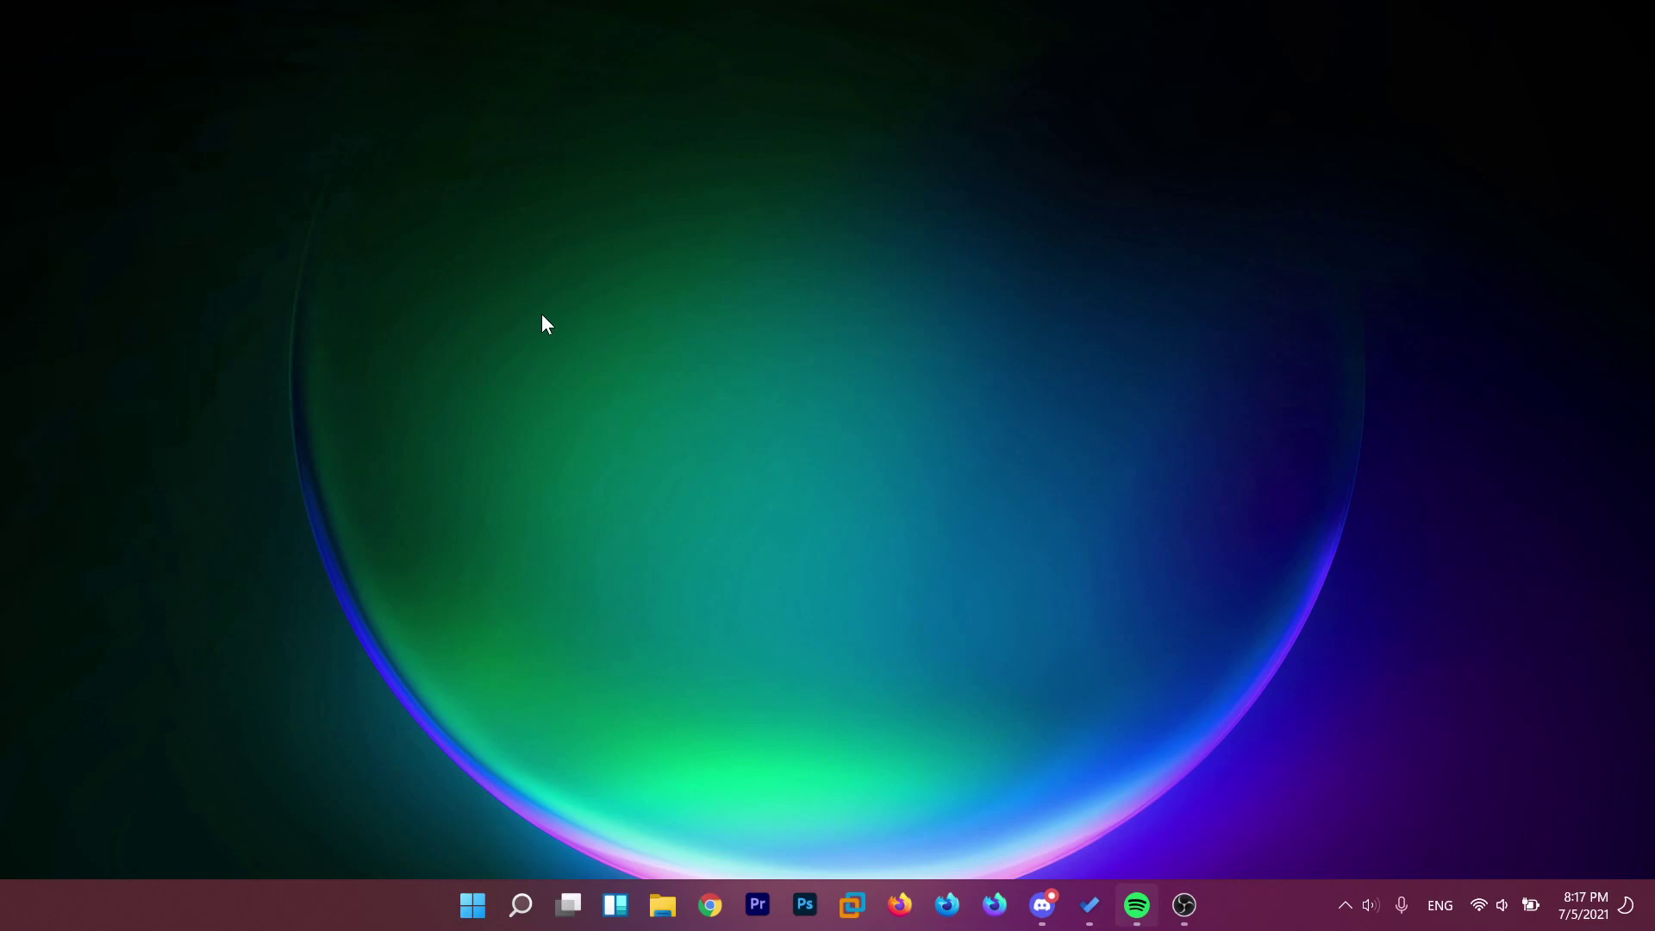
Step: Restore the desktop icons and open test.reg in Notepad to view its key path
right_click(480, 335)
key(v)
key(d)
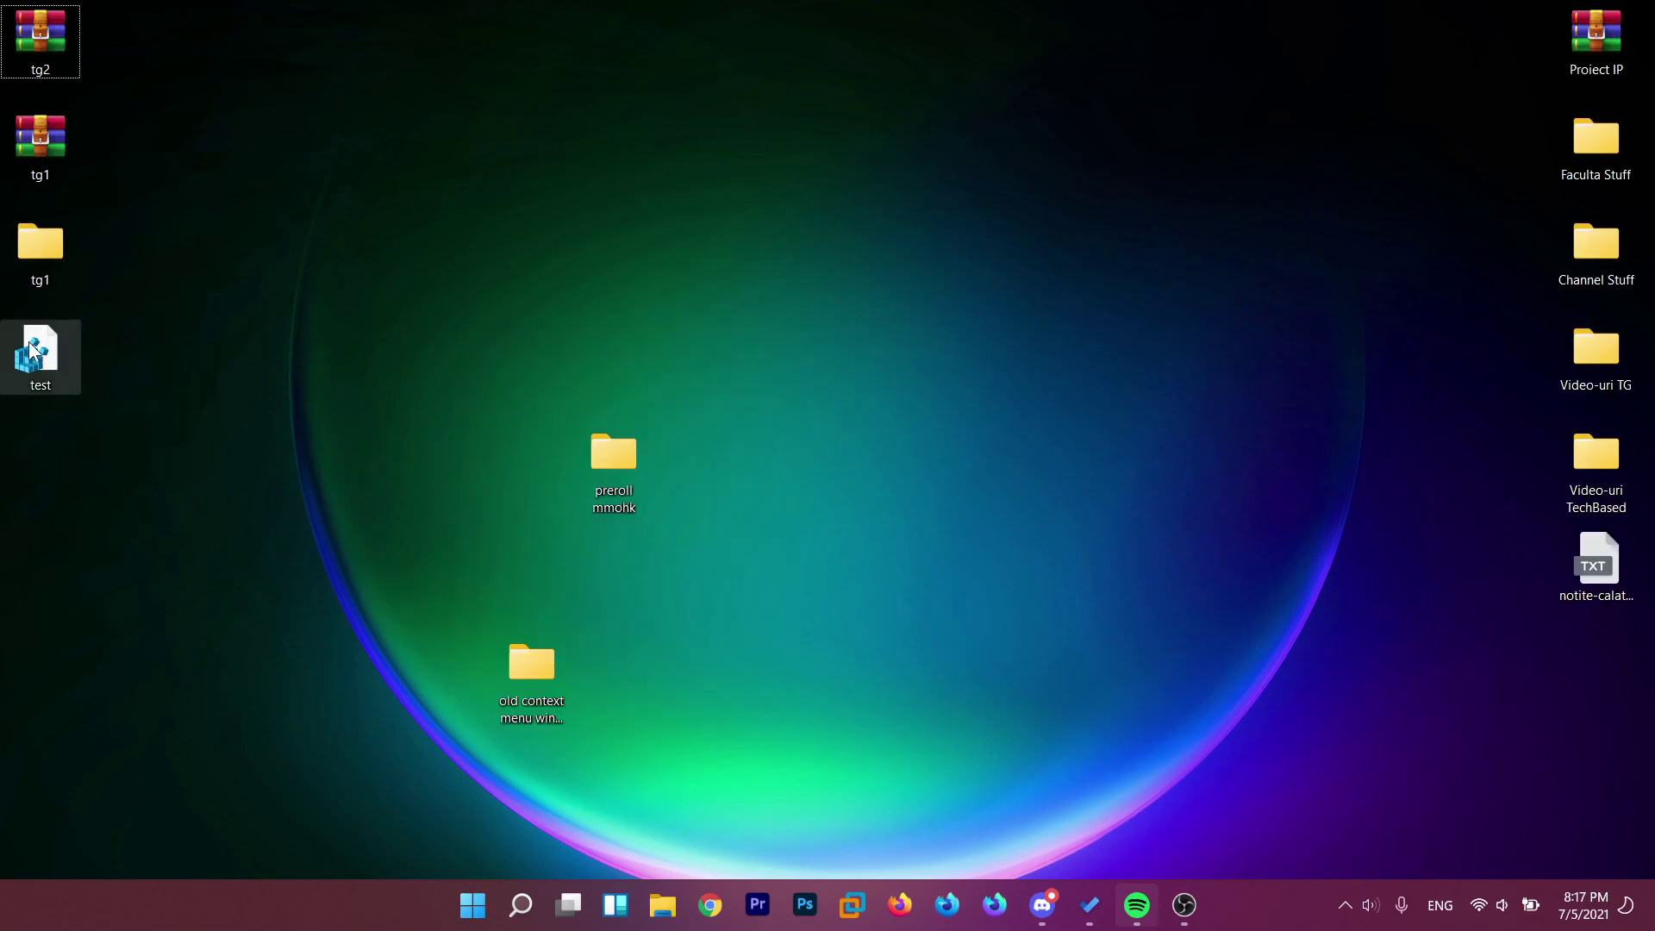
right_click(30, 349)
click(81, 382)
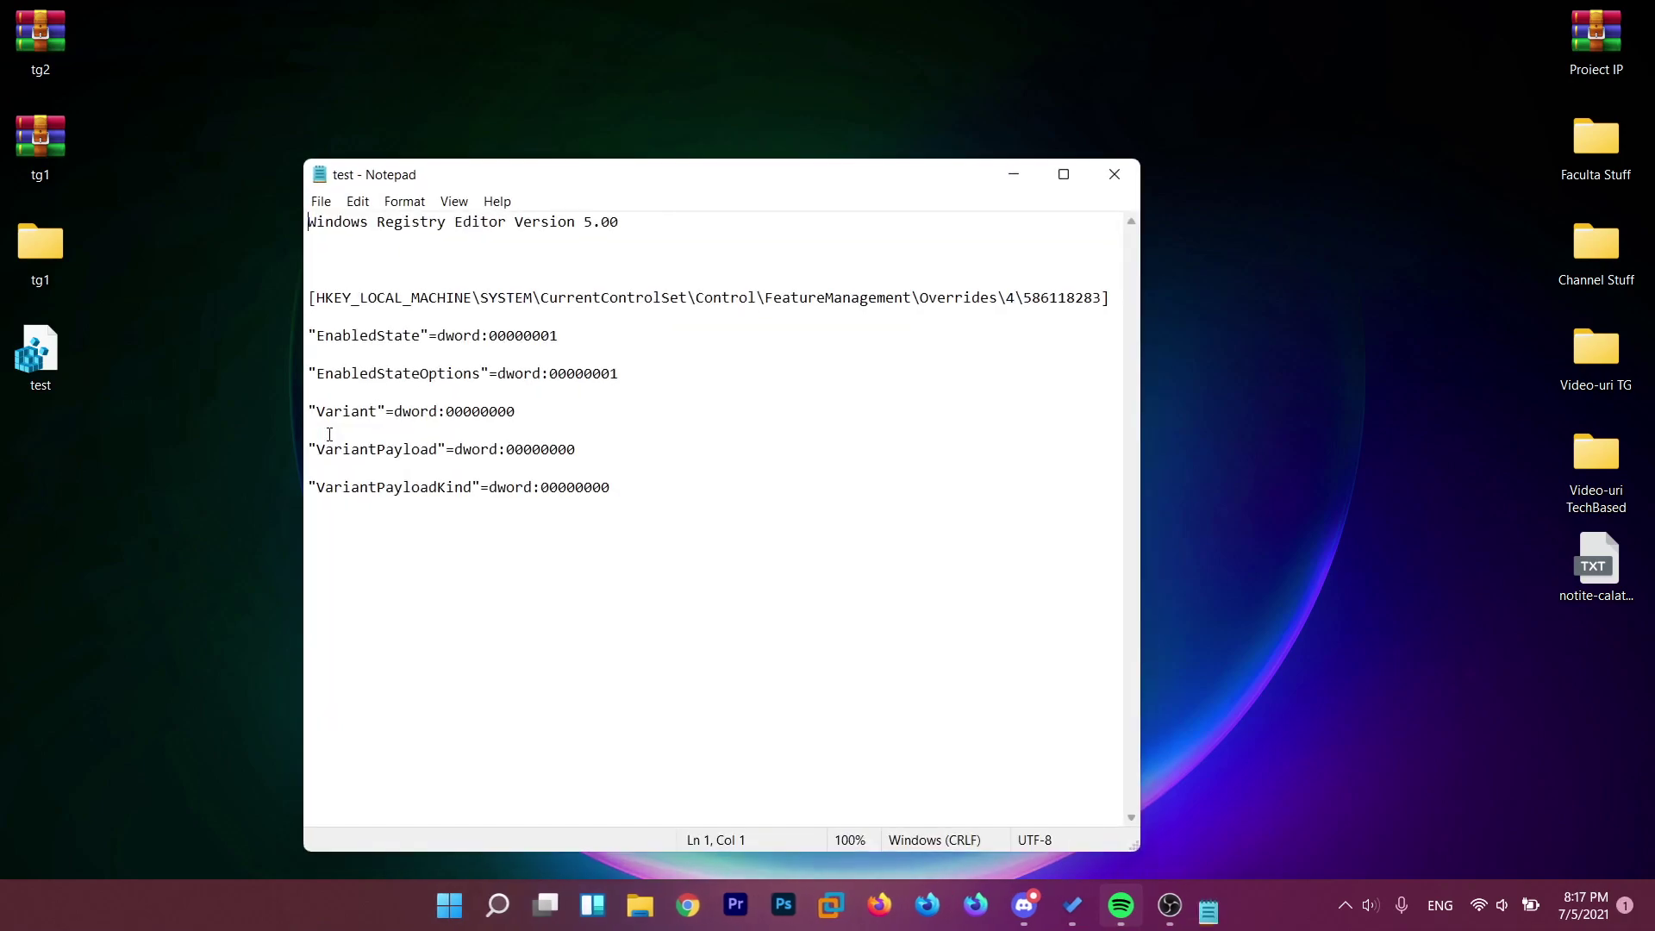
drag(316, 298, 971, 310)
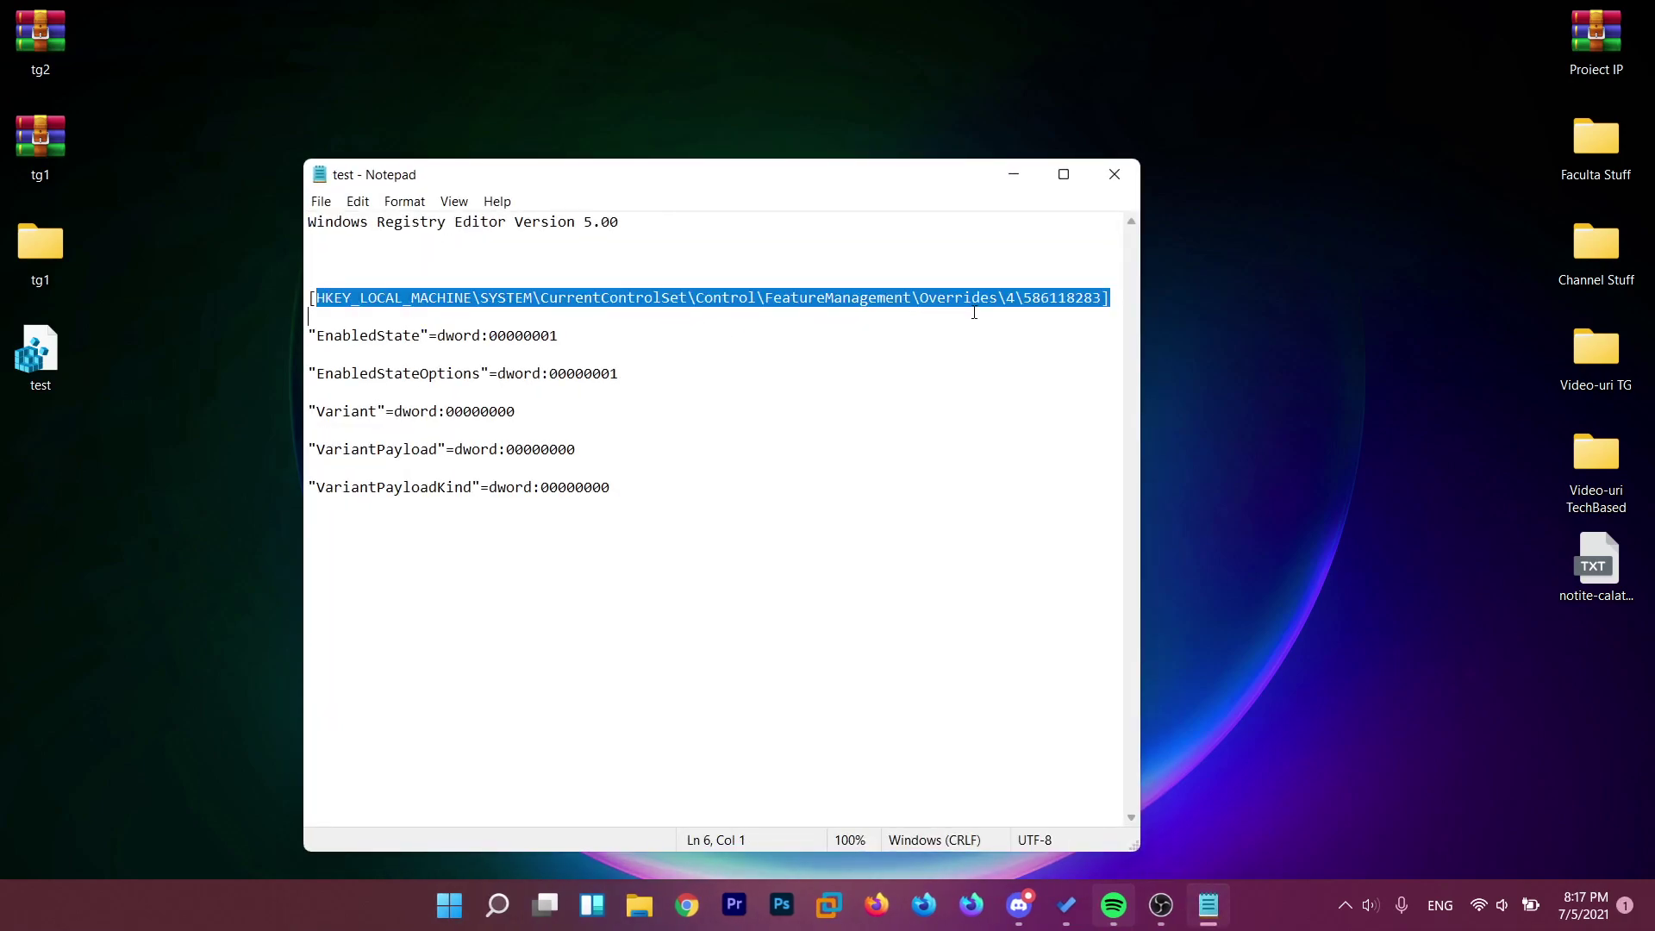
drag(479, 177, 1221, 179)
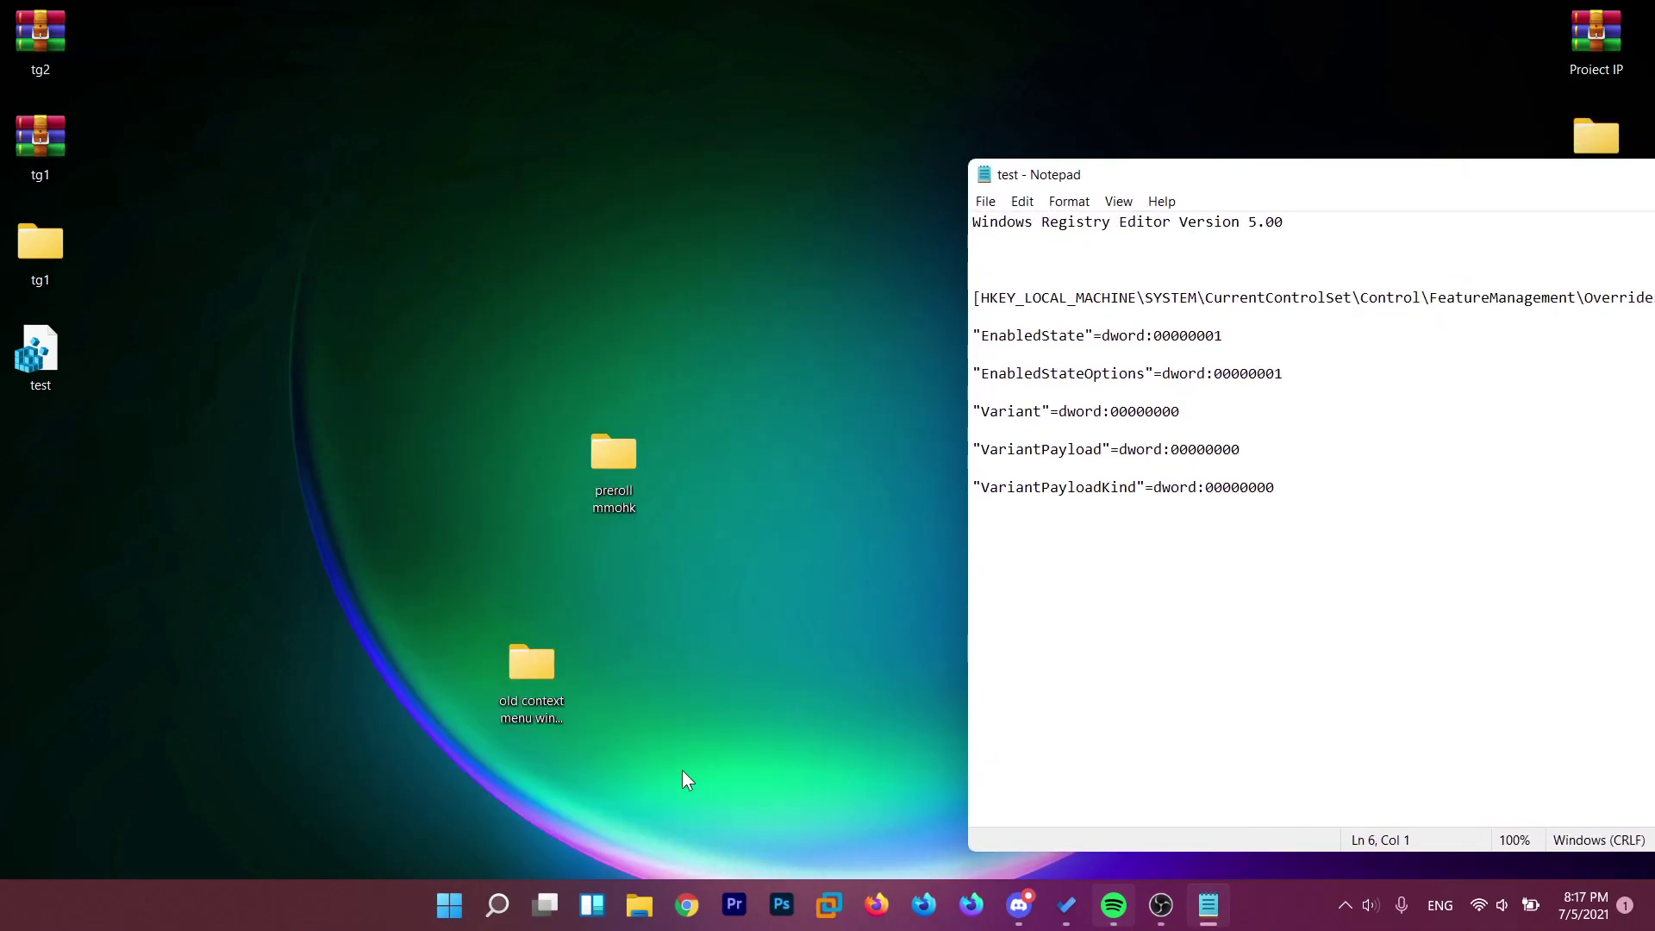
Step: Launch Registry Editor by searching 'rege' and narrow its window beside Notepad
click(497, 905)
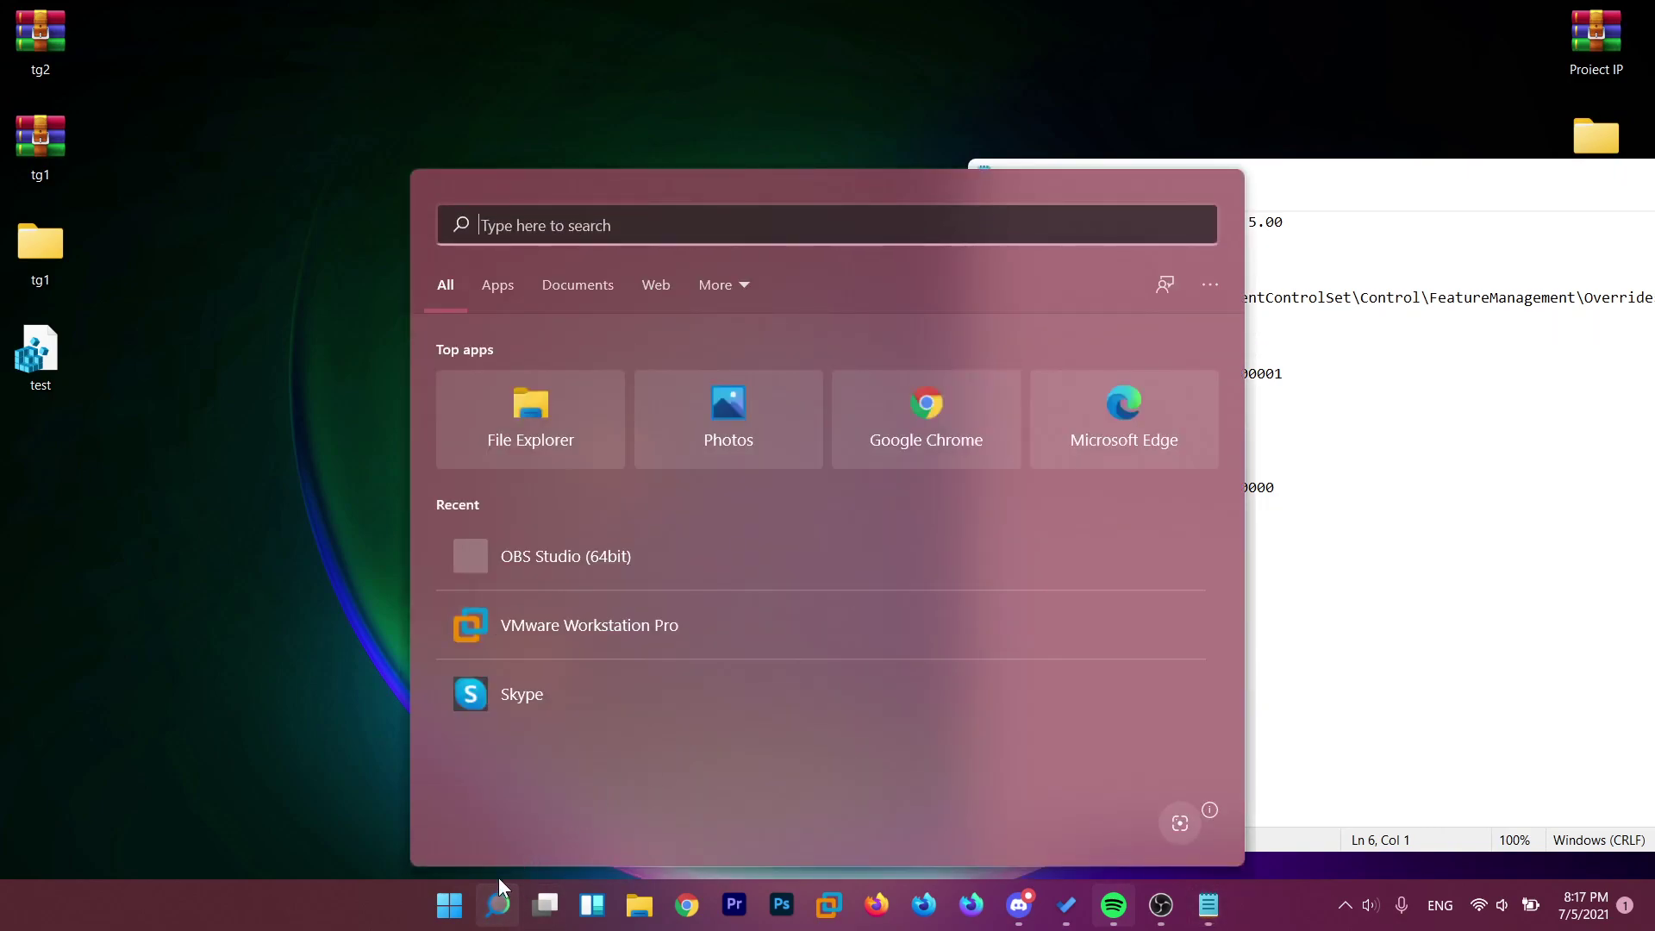
text(rege)
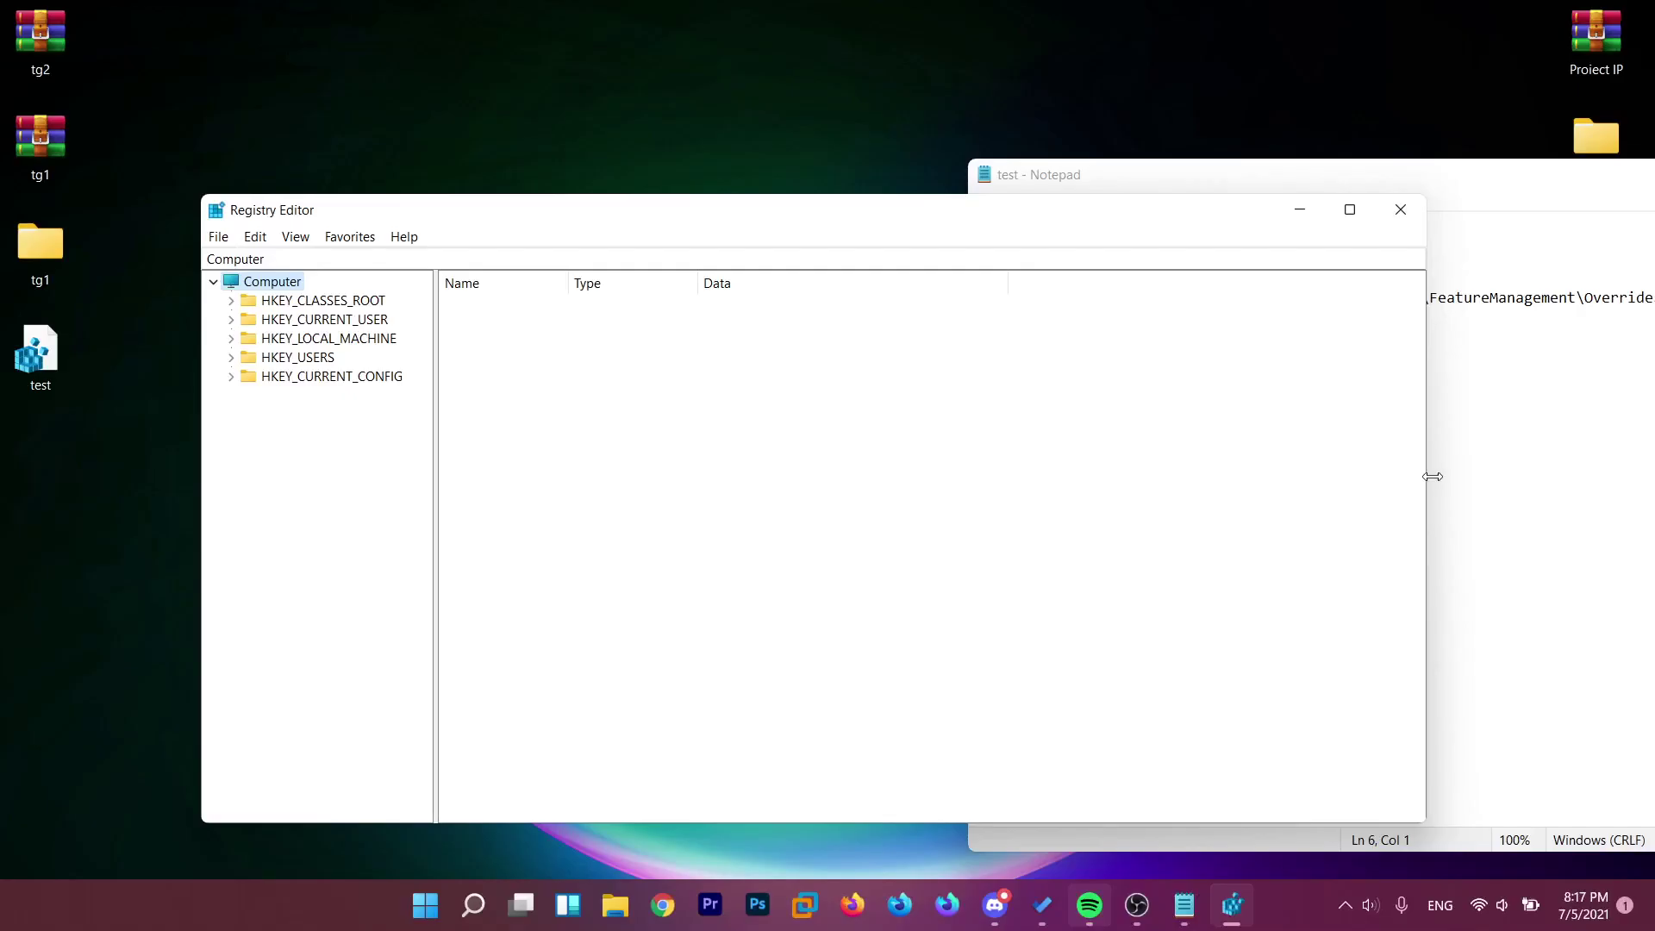
drag(1425, 476, 951, 476)
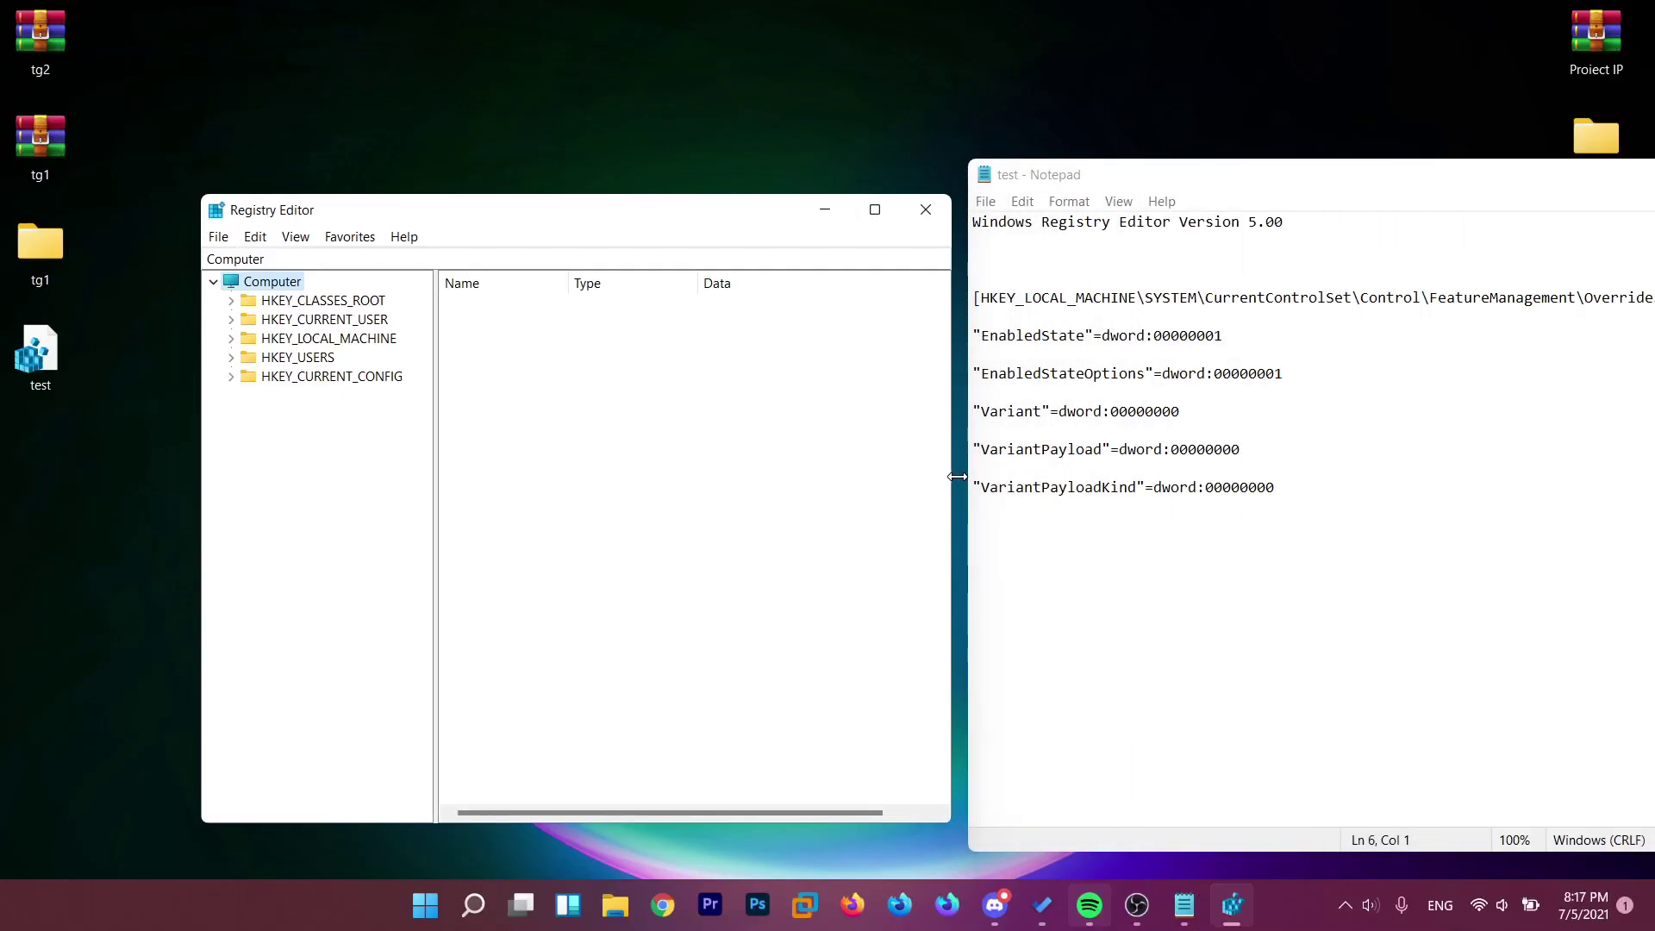
Step: Expand HKEY_LOCAL_MACHINE\SYSTEM\CurrentControlSet\Control\FeatureManagement\Overrides\4 in the key tree
click(231, 339)
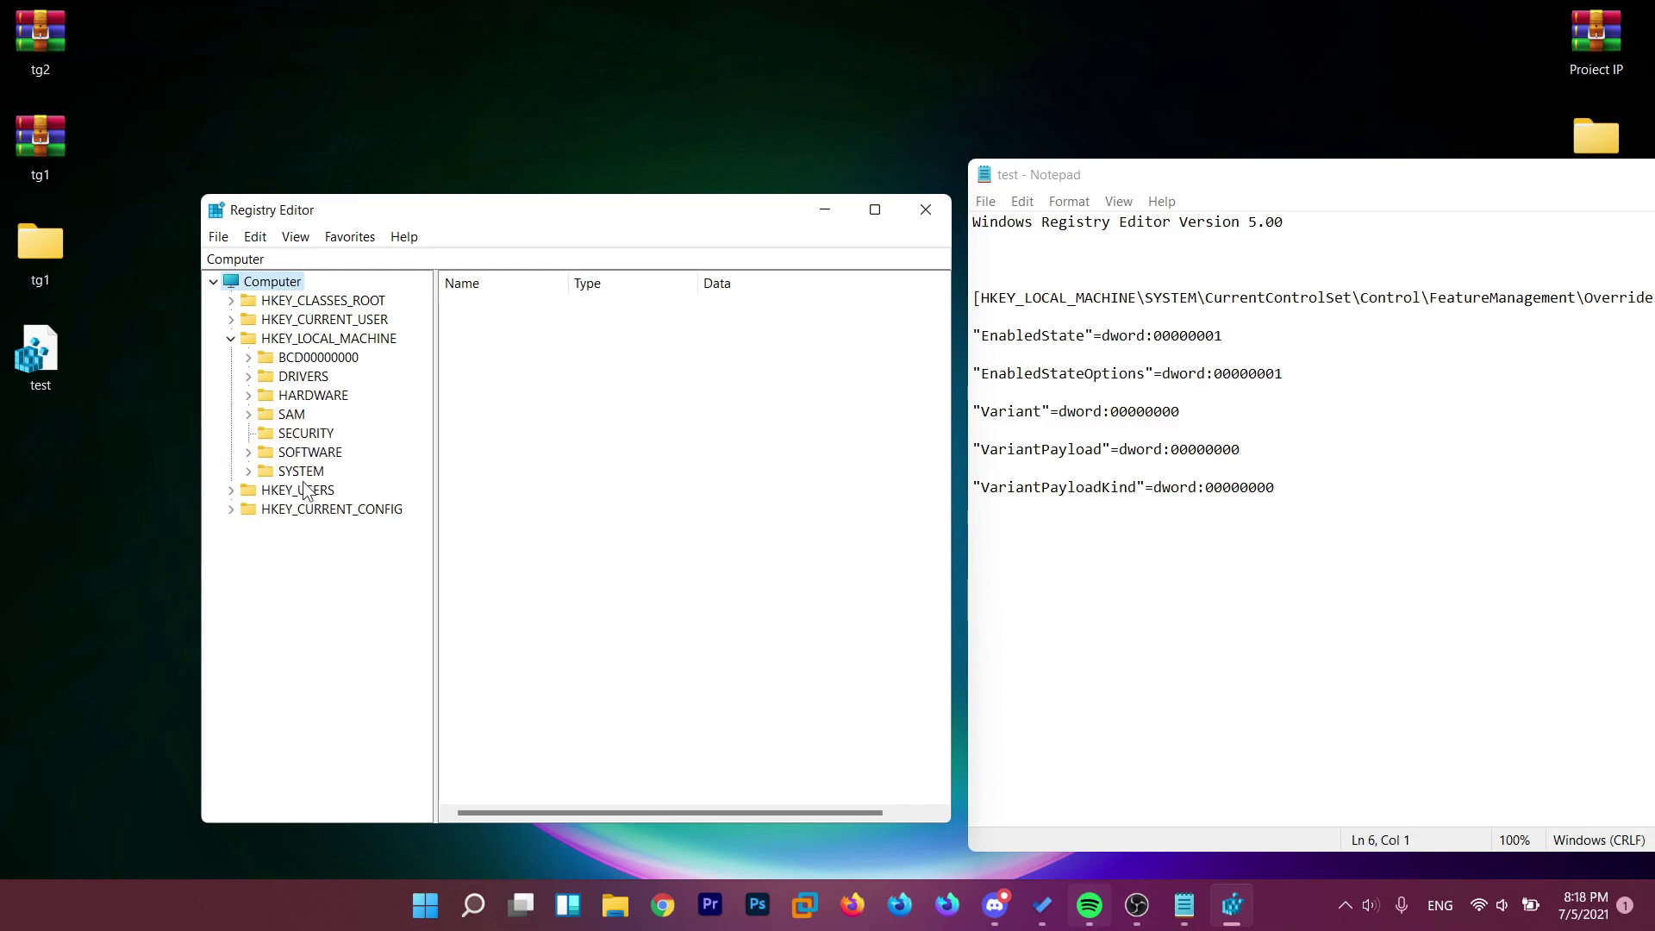
click(249, 473)
click(265, 490)
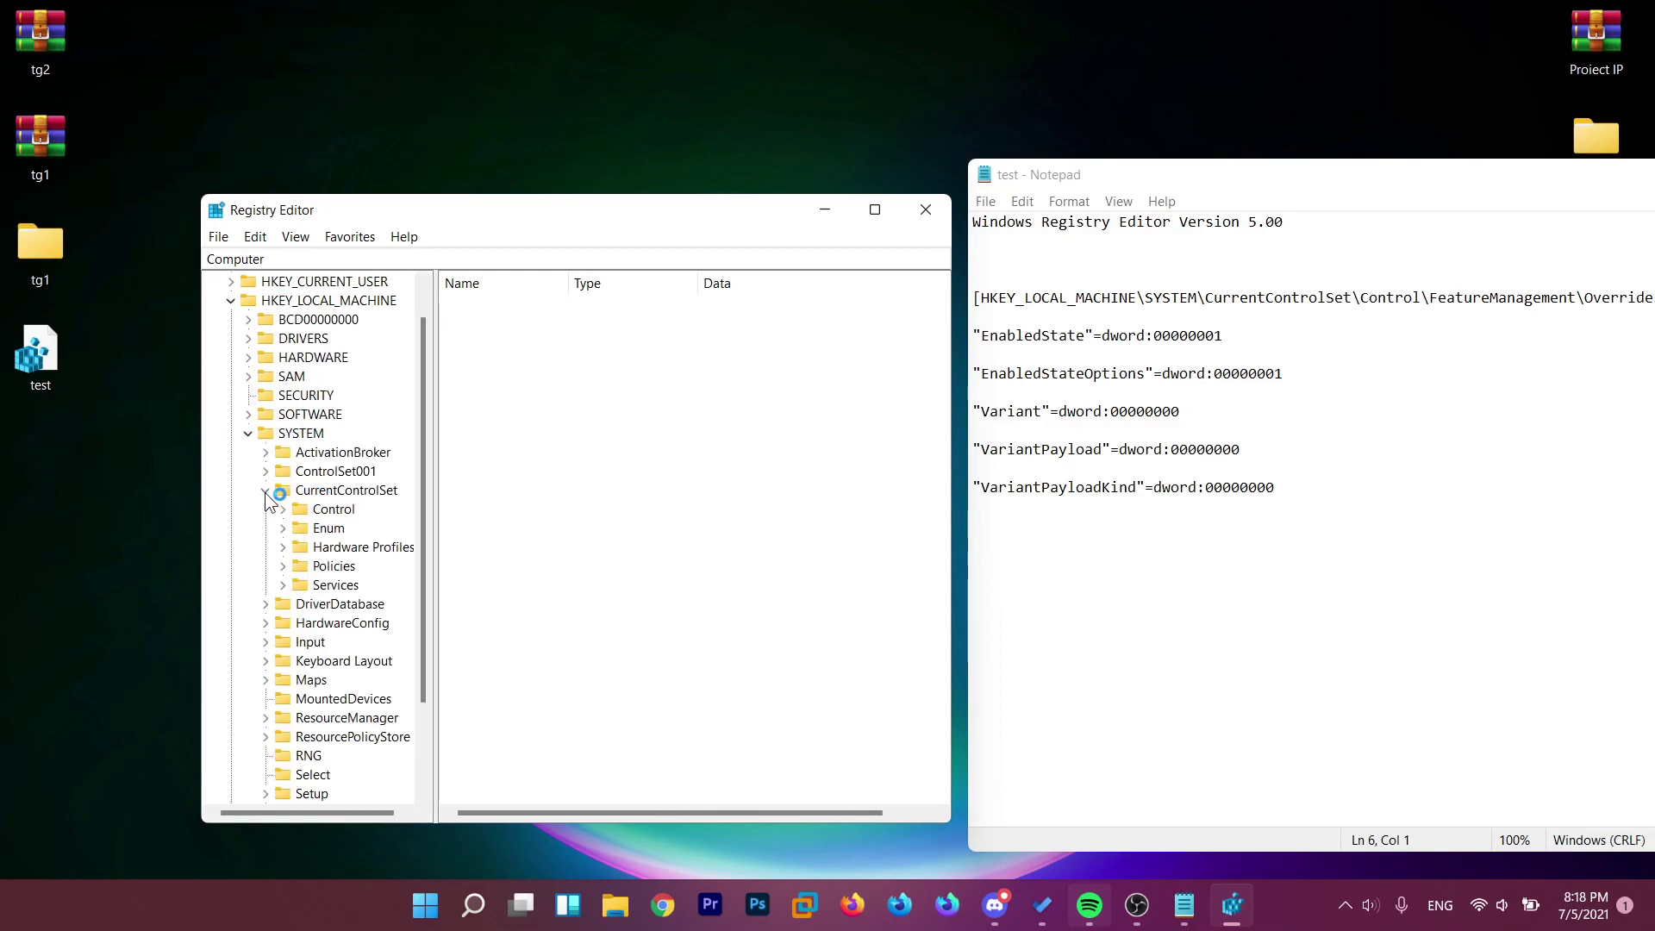
click(283, 510)
scroll(358, 383, down, 7)
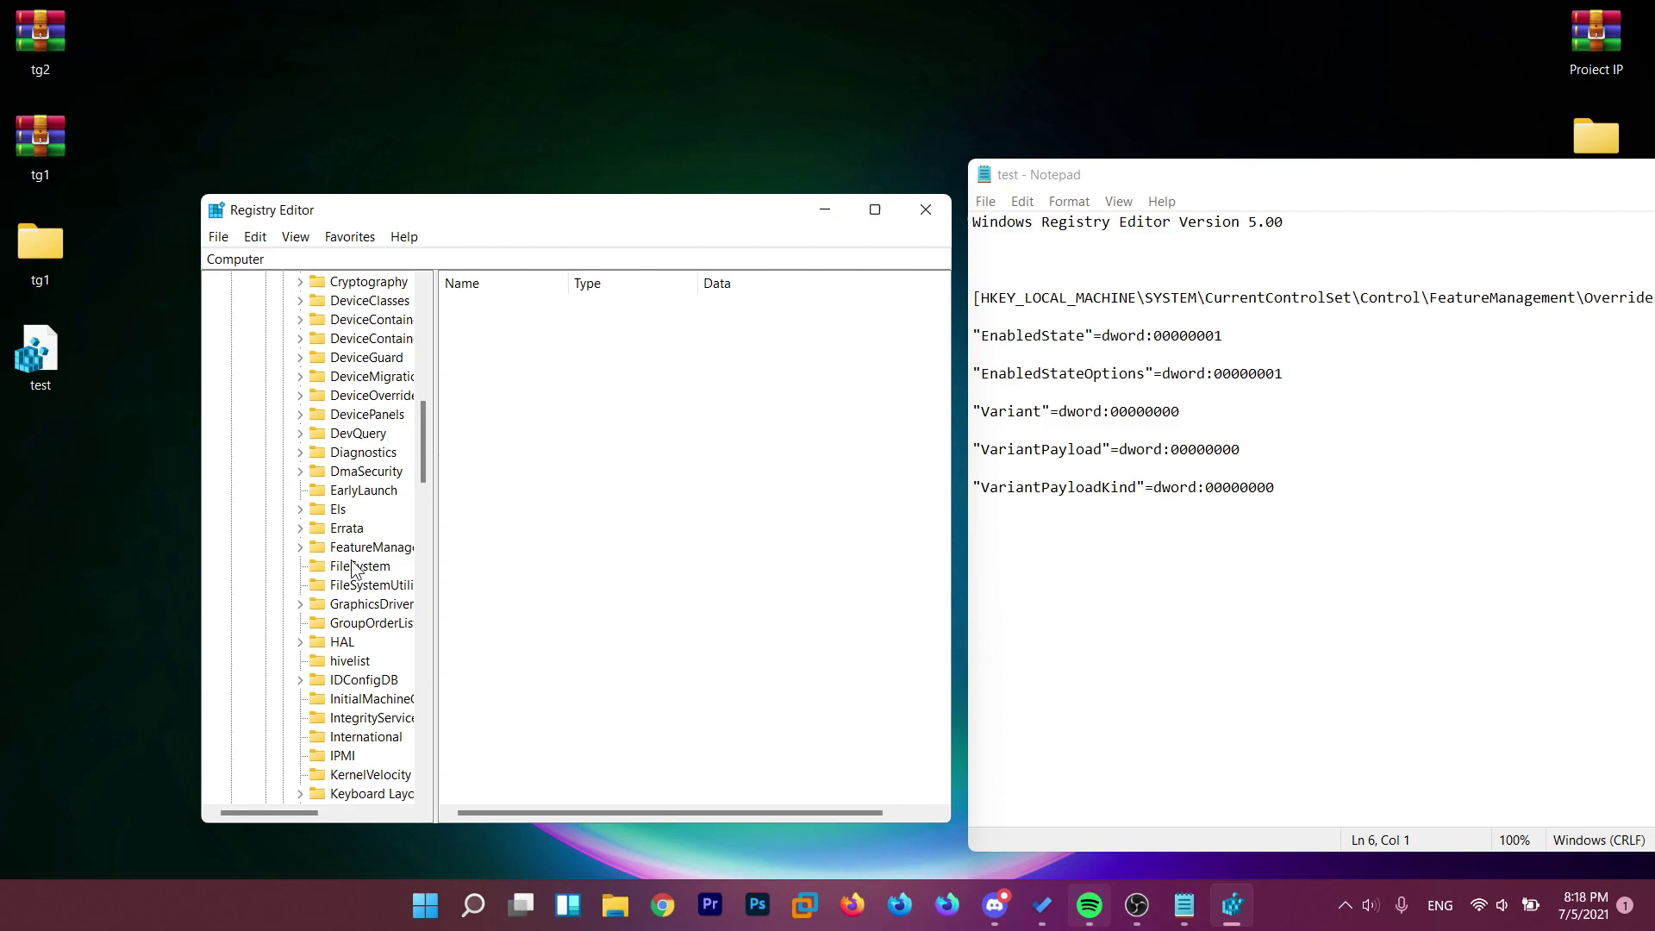
click(301, 549)
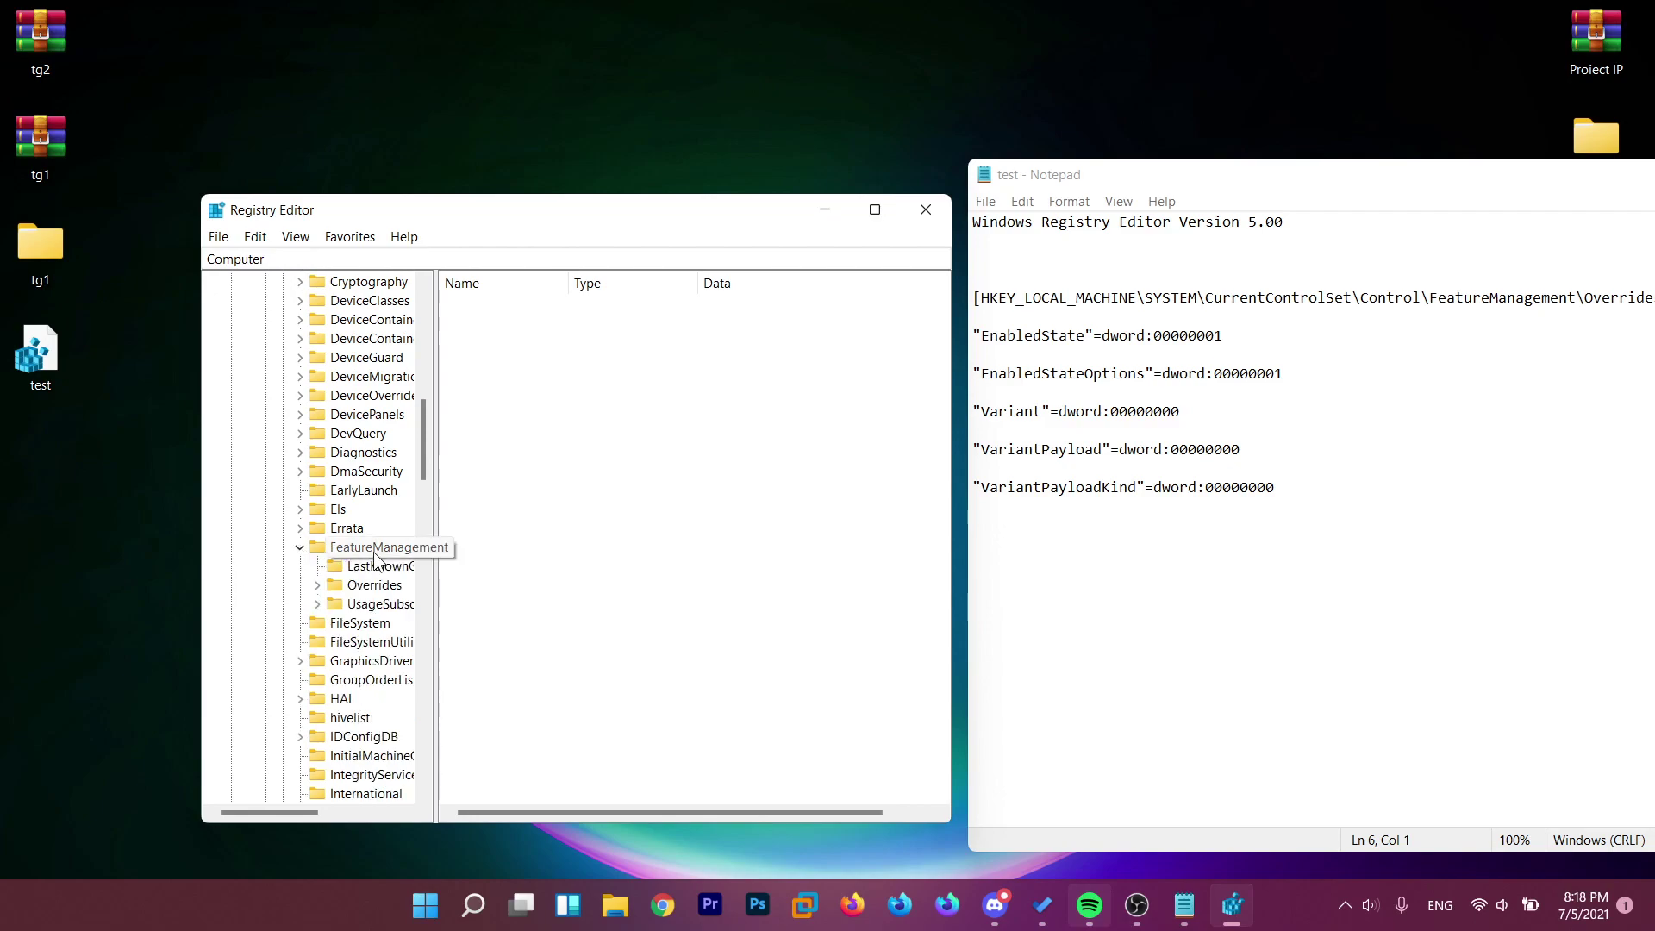
click(318, 585)
click(335, 642)
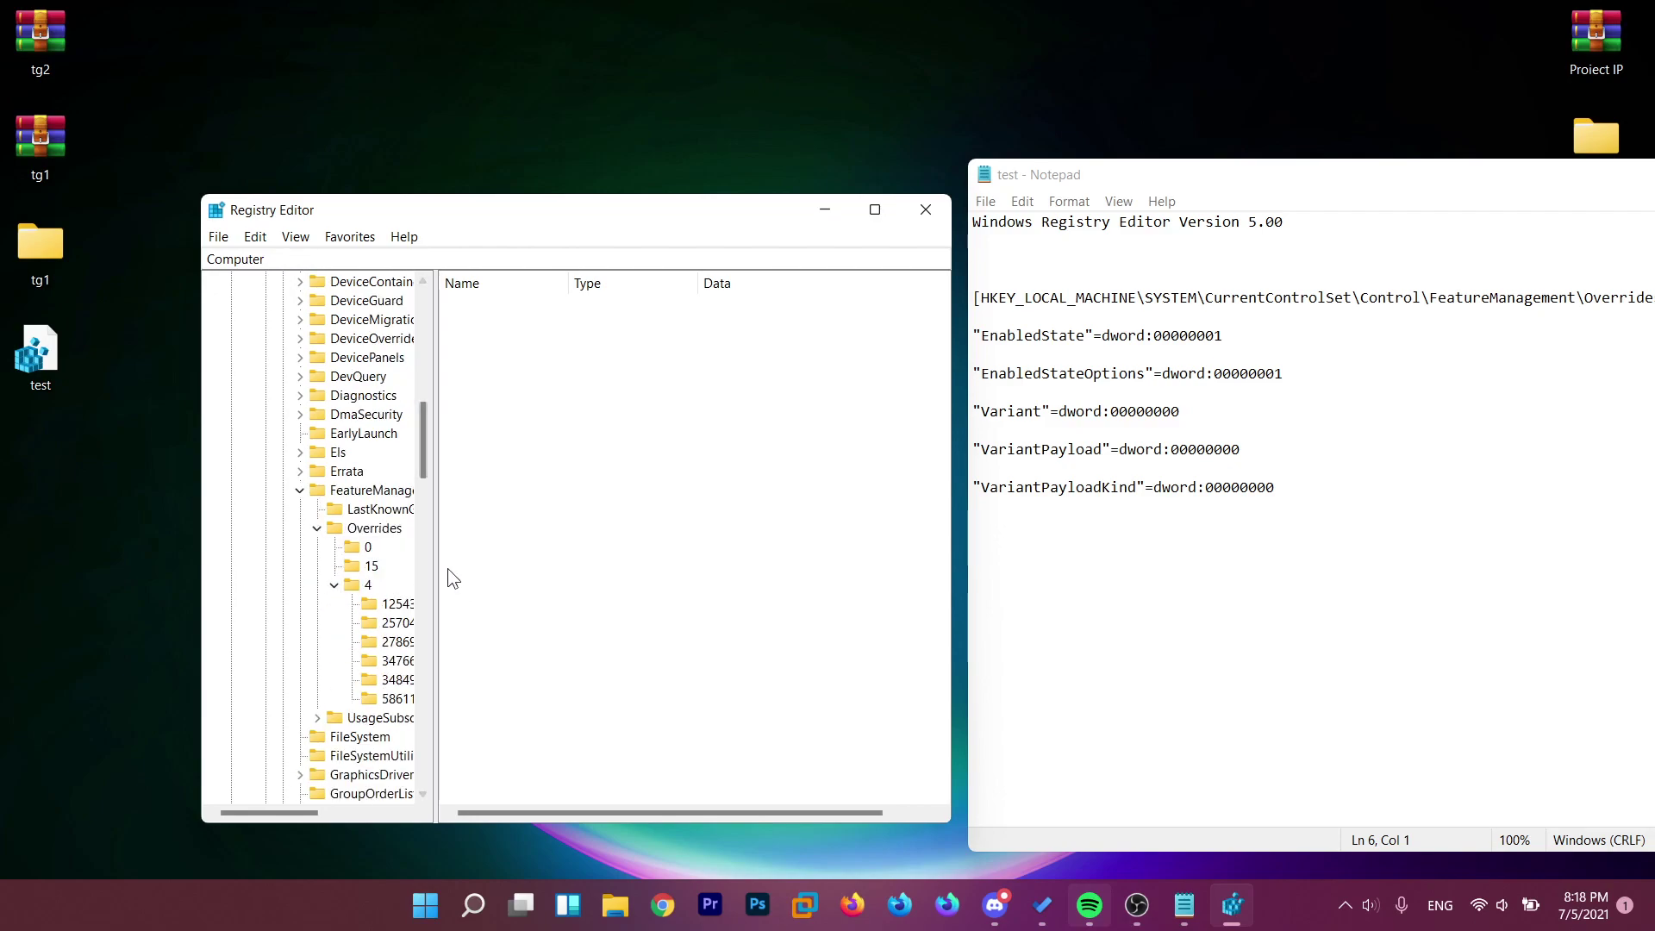
Step: Open key 586118283 and review its six values, including EnabledState and EnabledStateOptions
drag(436, 572, 527, 574)
click(413, 700)
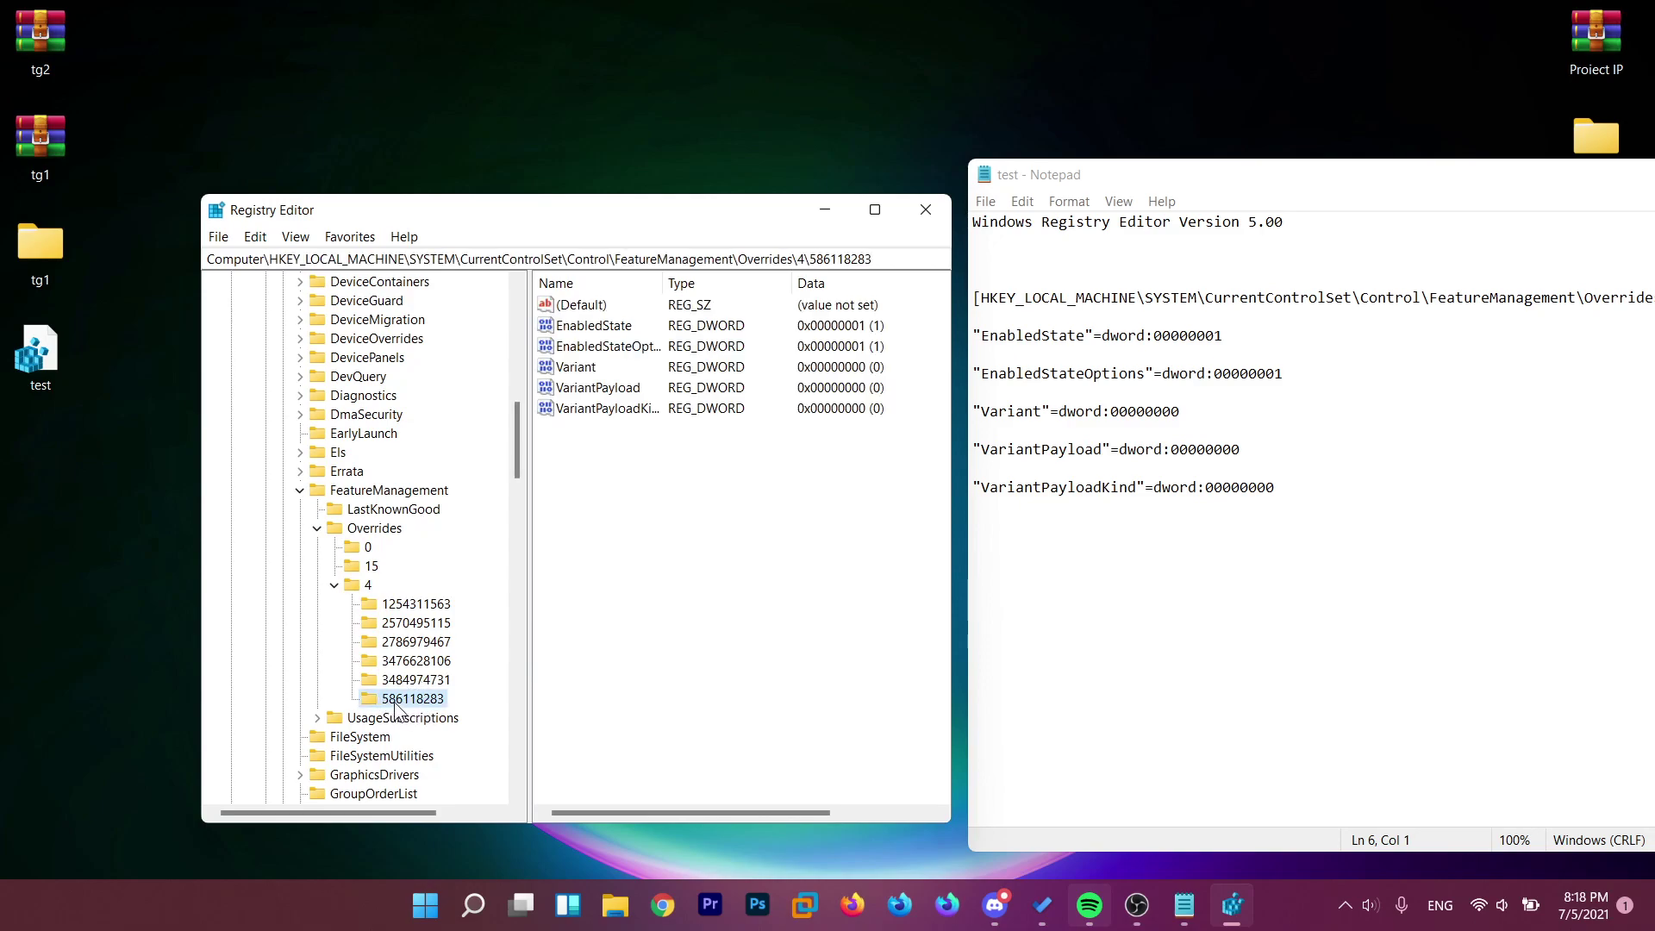
drag(565, 464, 658, 288)
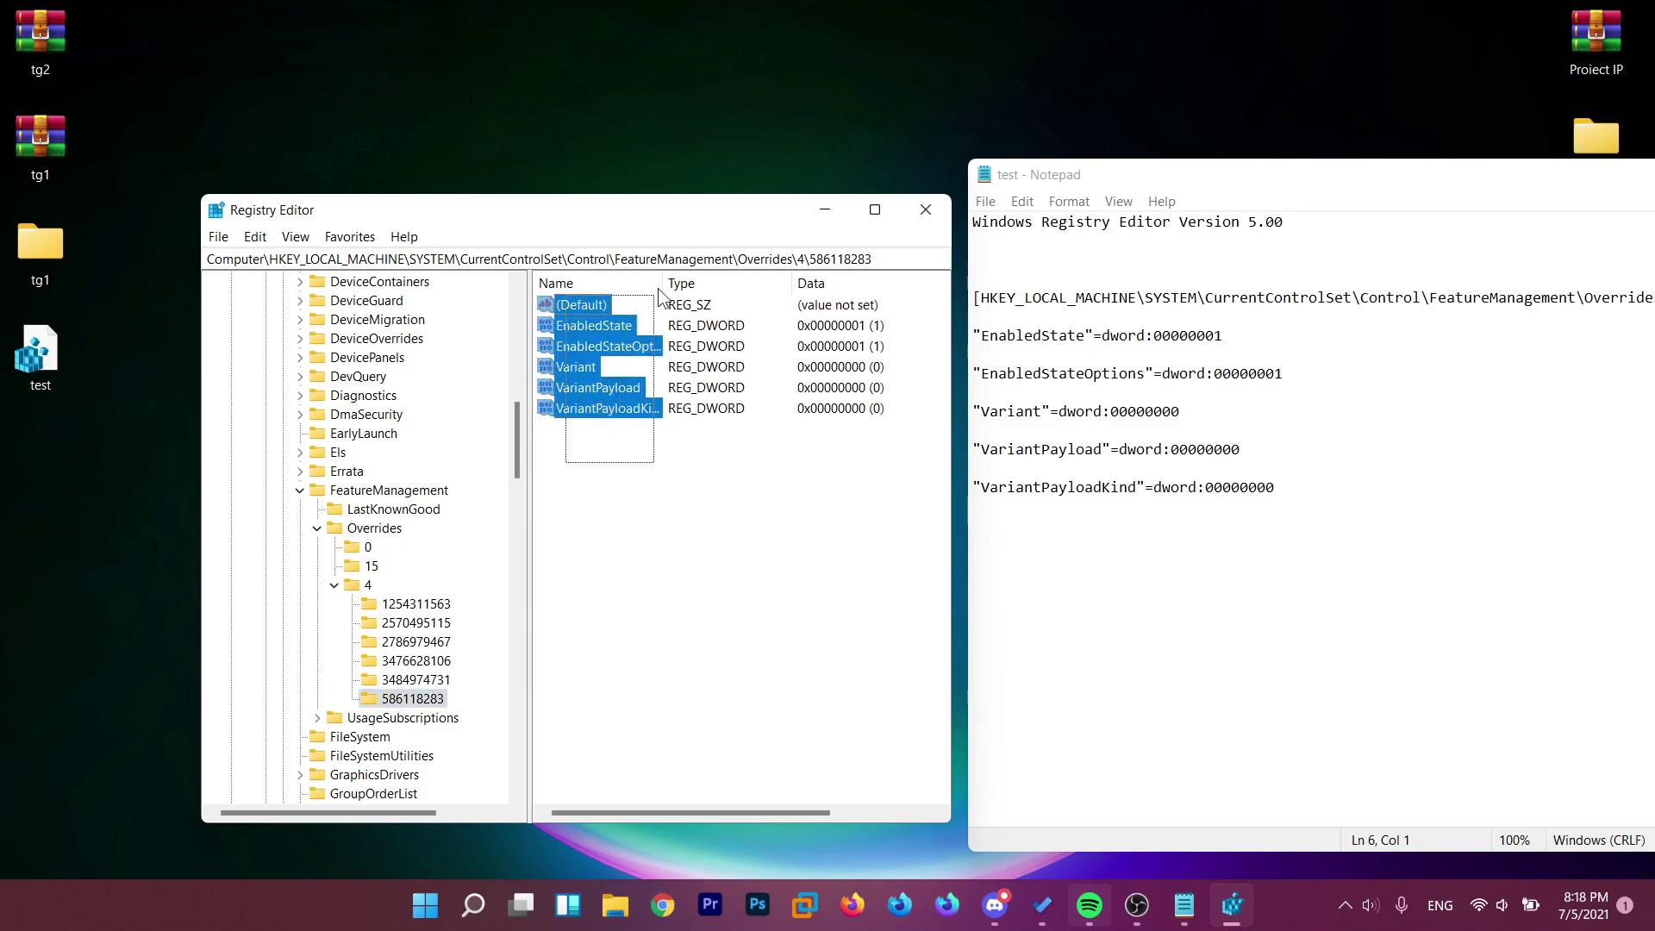
click(623, 485)
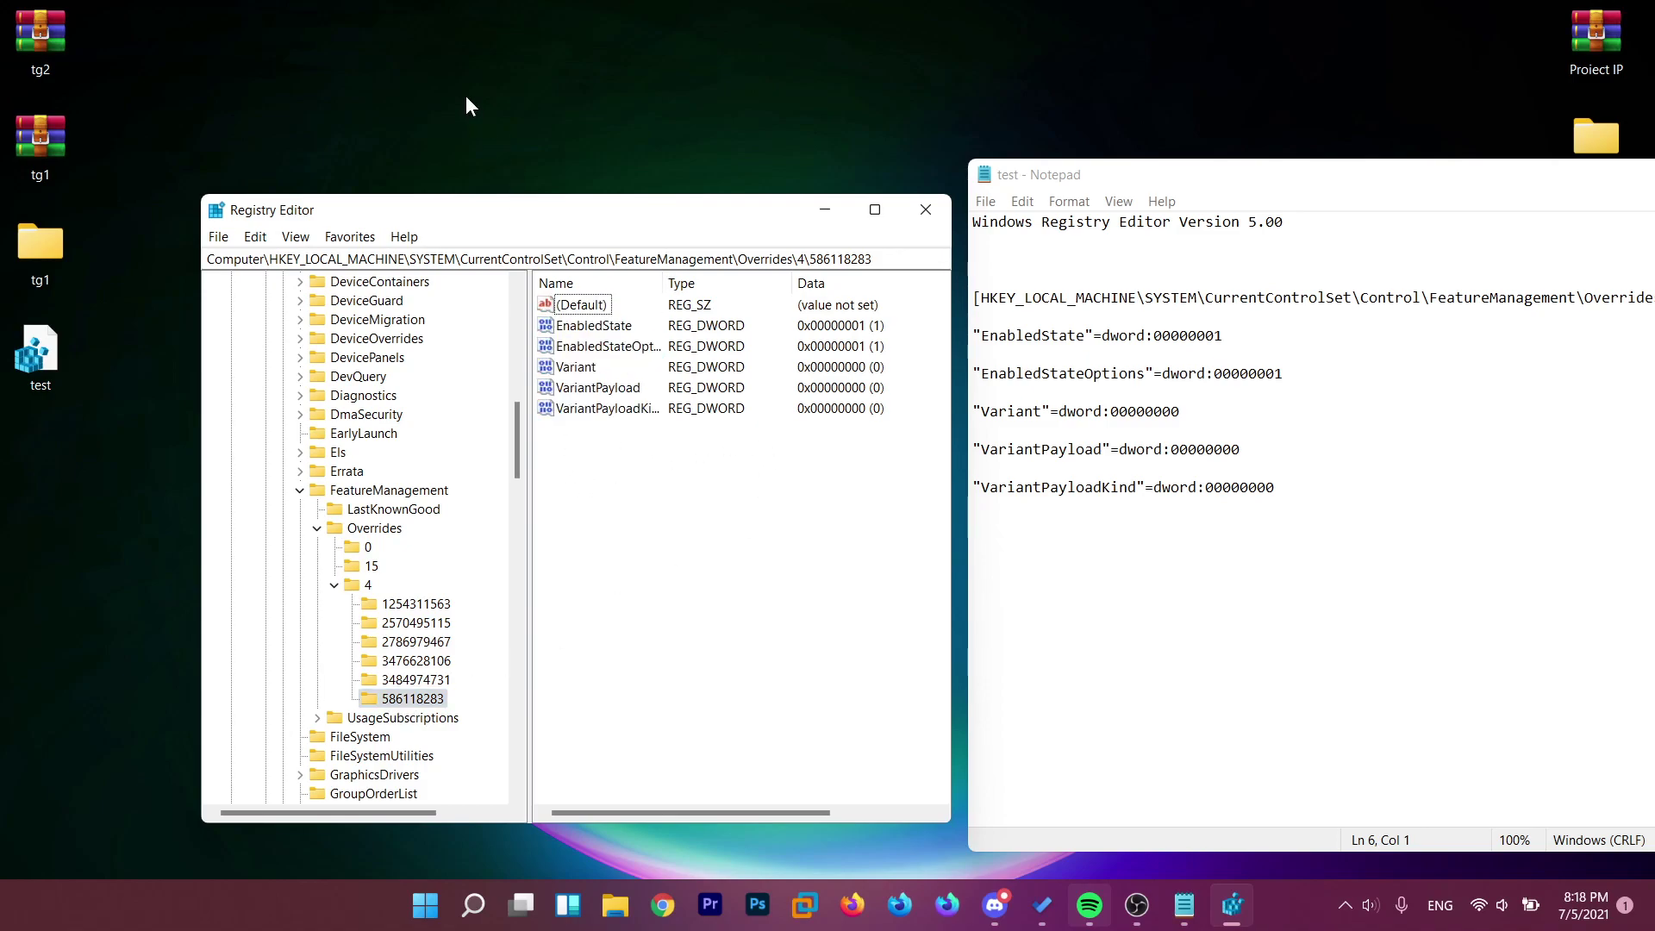
Step: Check the desktop context menu twice, then bring Registry Editor back to the front
right_click(440, 114)
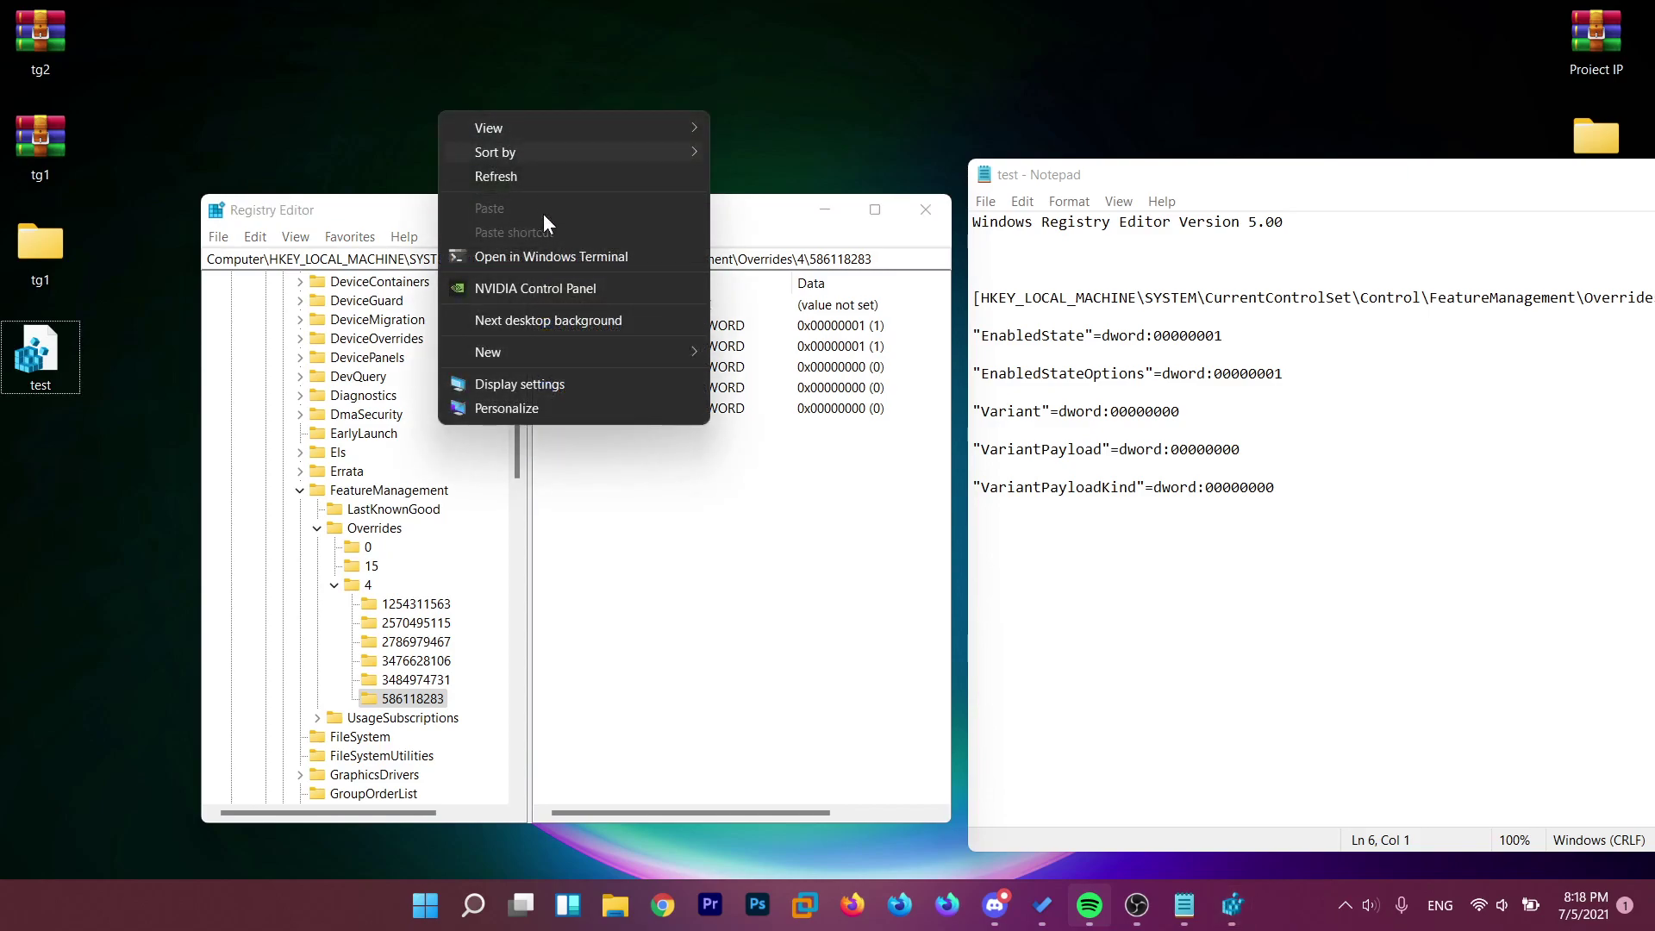
click(373, 121)
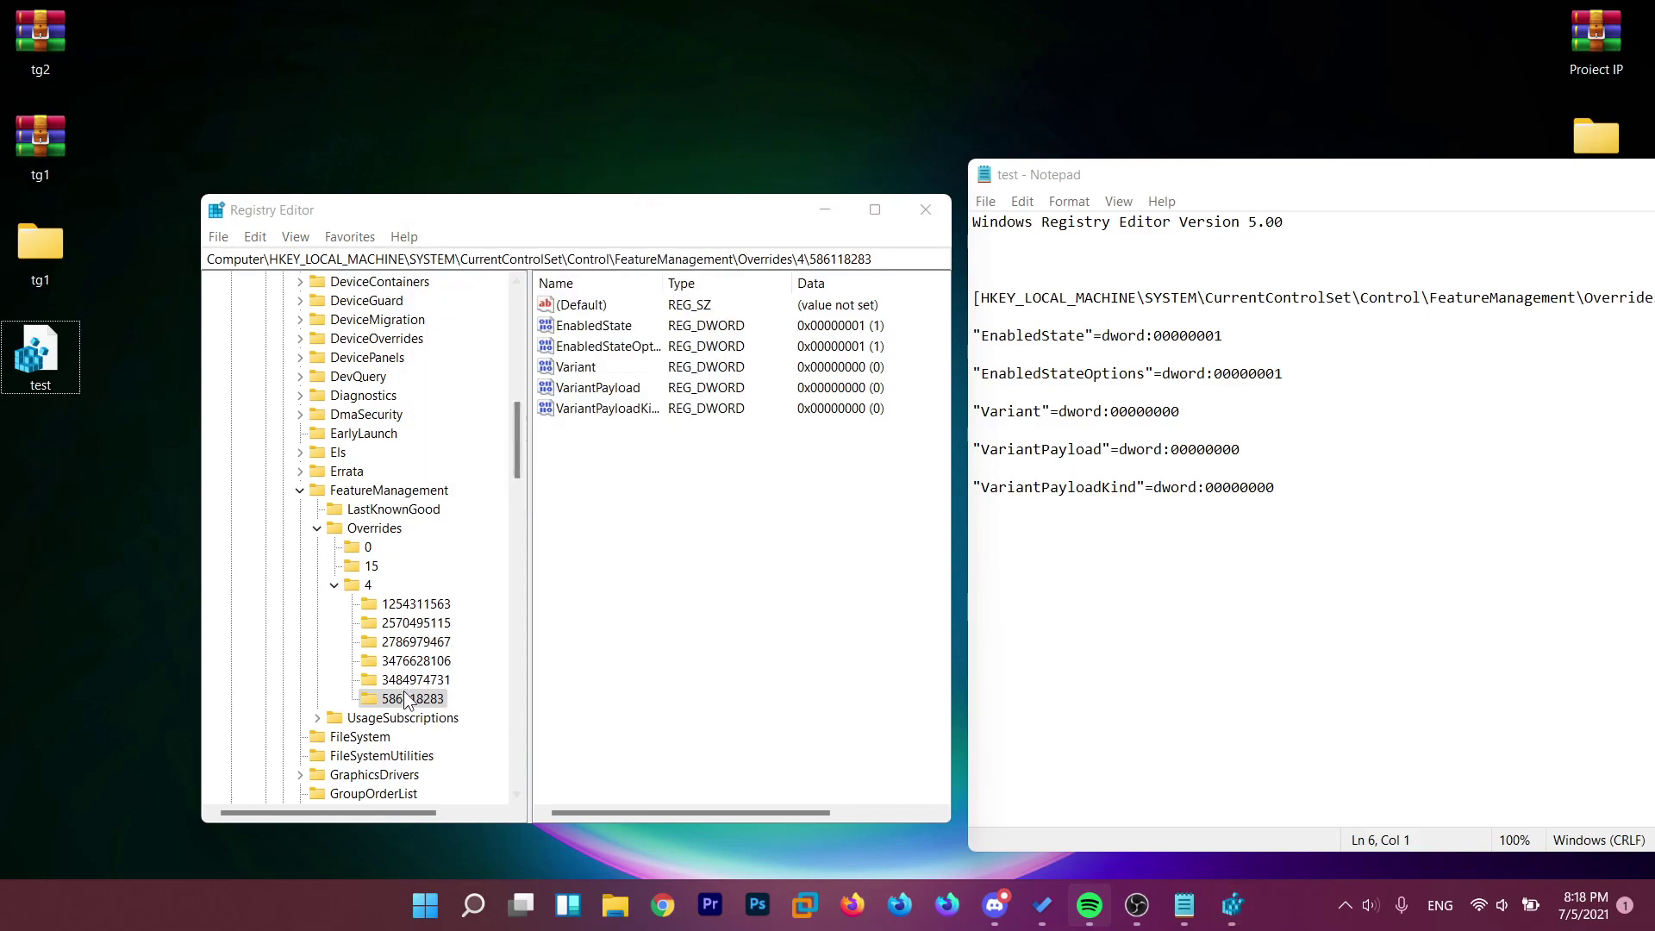
right_click(456, 95)
click(383, 109)
click(406, 700)
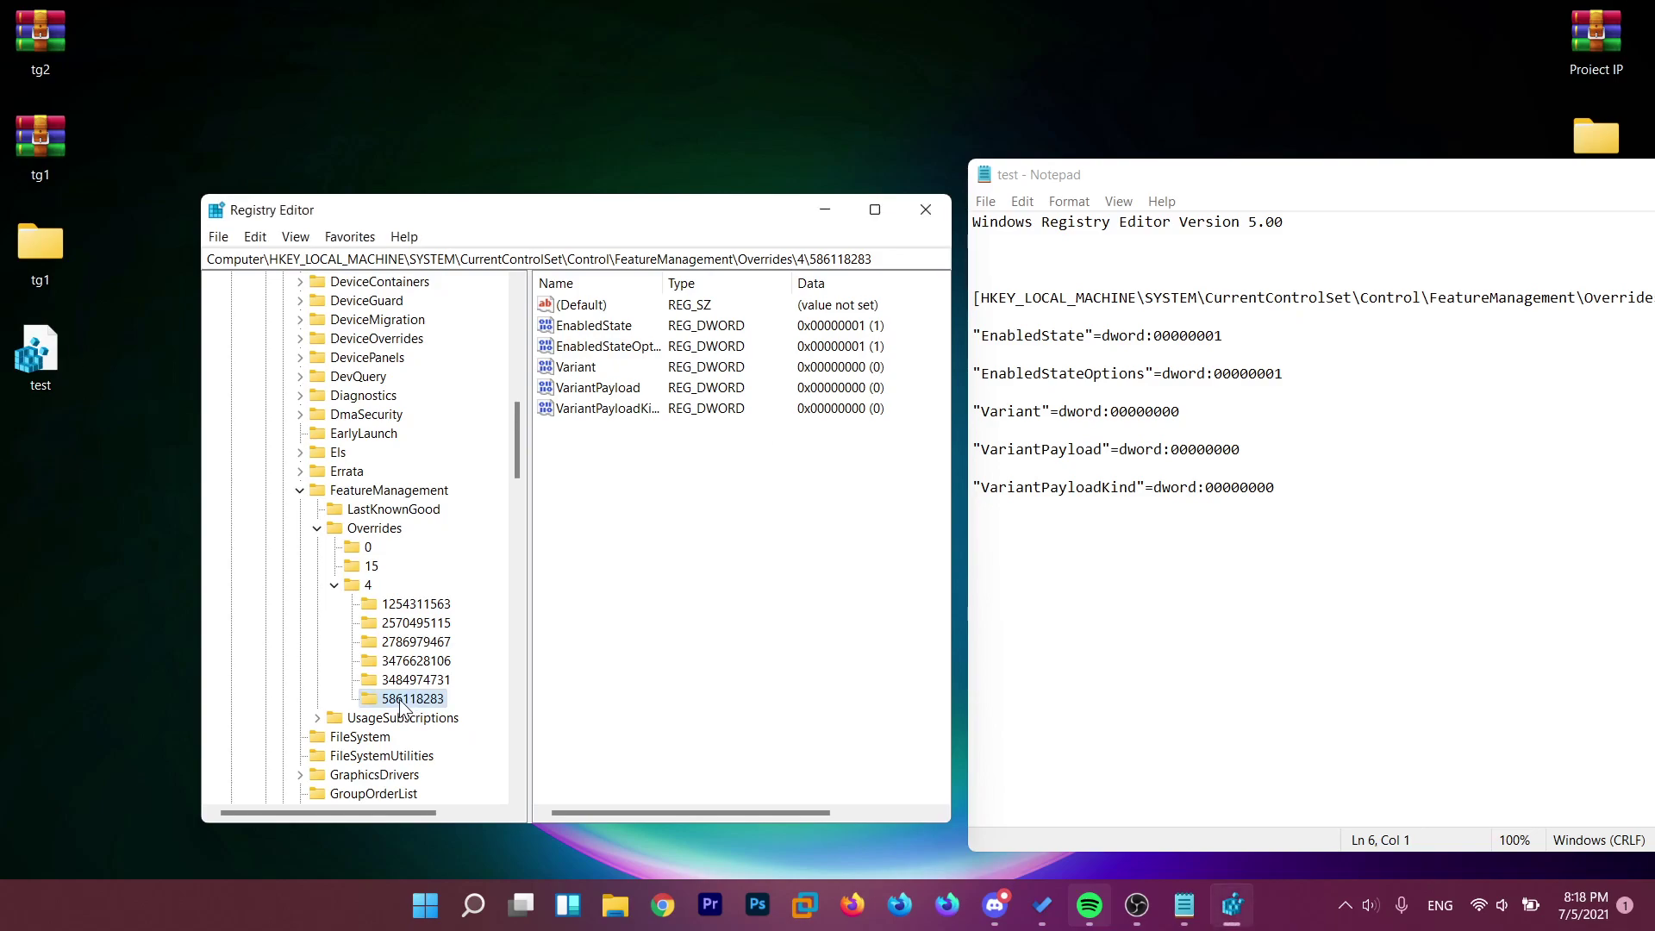
Step: Delete key 586118283 from Overrides\4, confirming the deletion
right_click(401, 702)
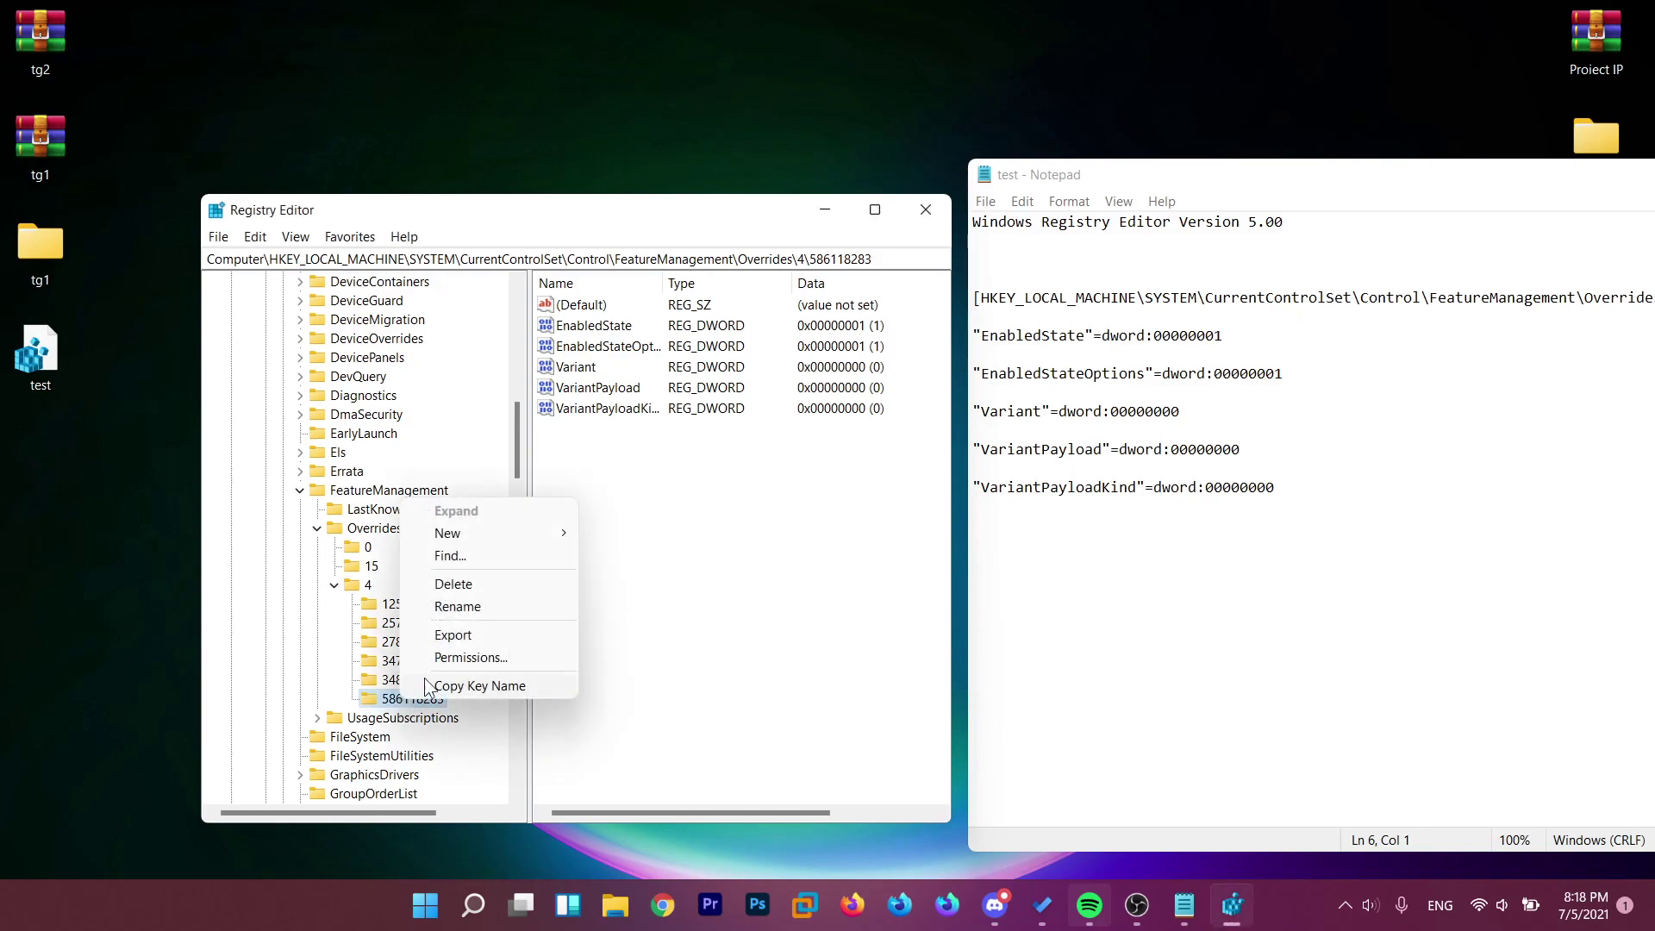
click(479, 583)
click(944, 450)
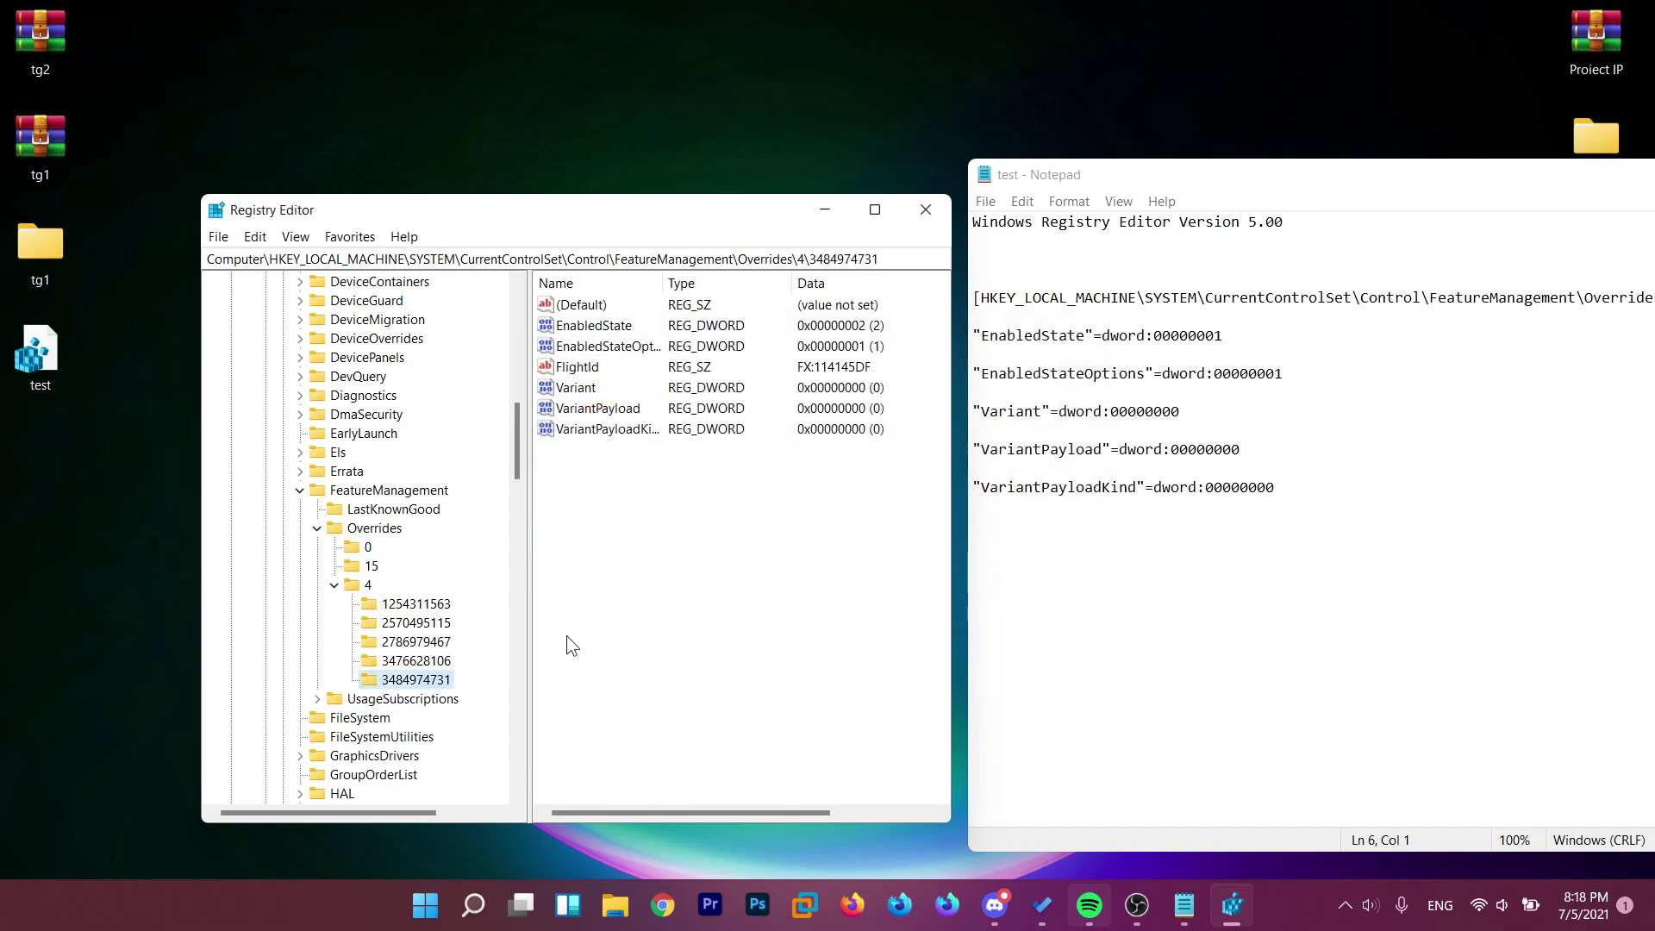
Step: Close Registry Editor and Notepad
key(alt+F4)
drag(1272, 178, 343, 134)
click(850, 129)
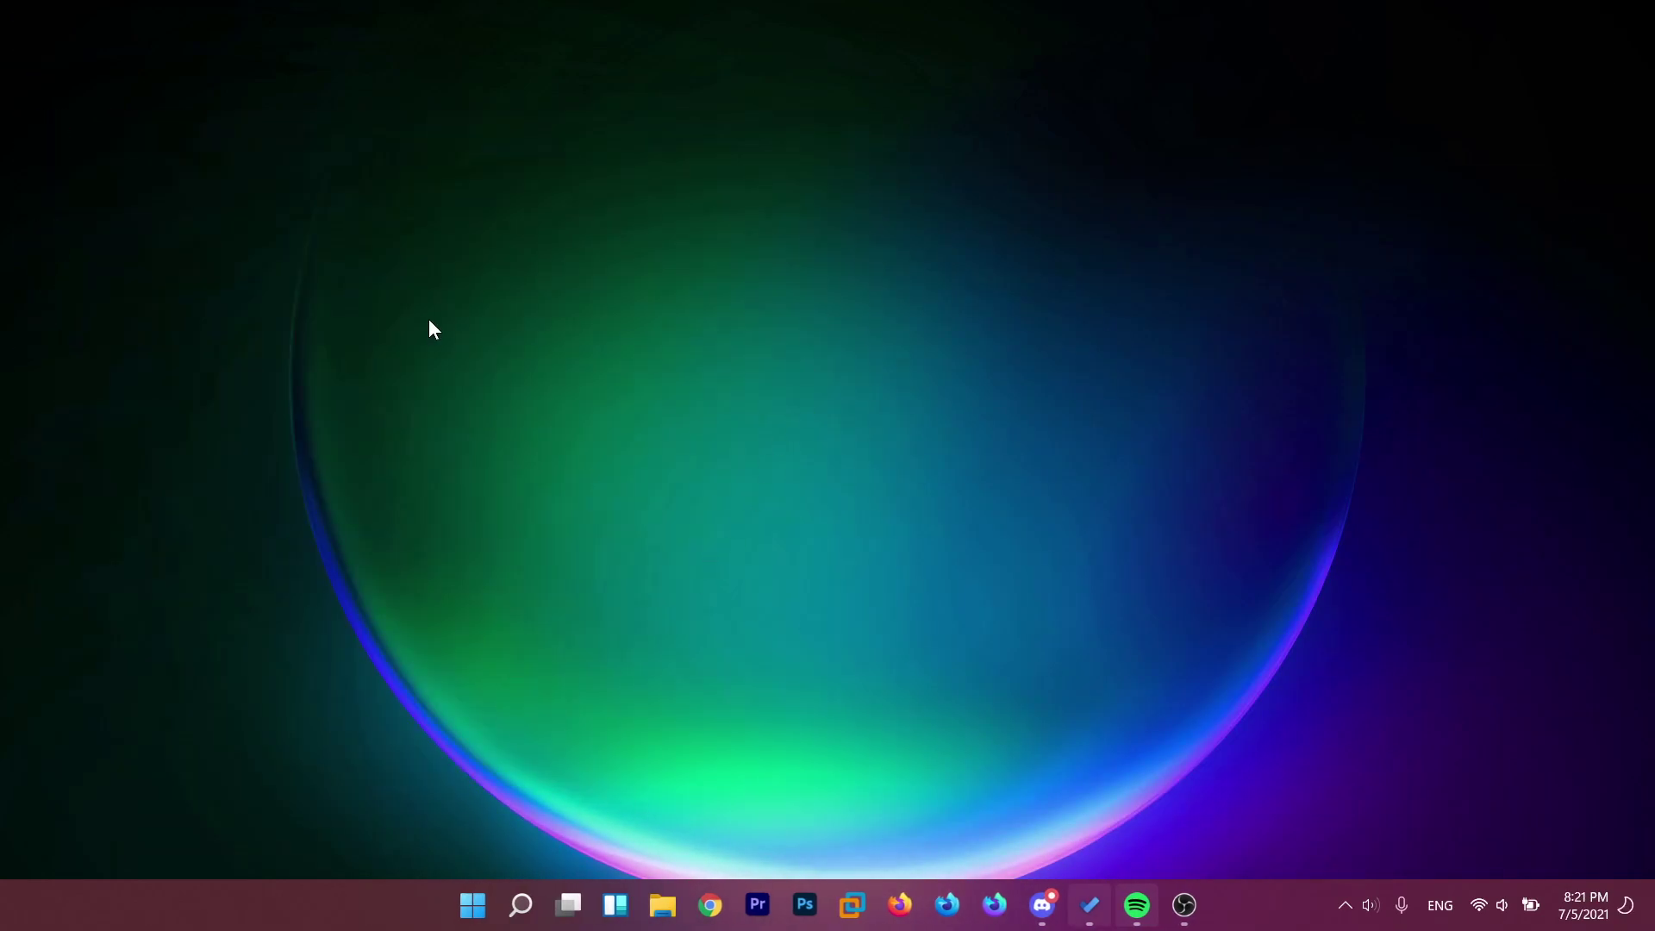
right_click(430, 322)
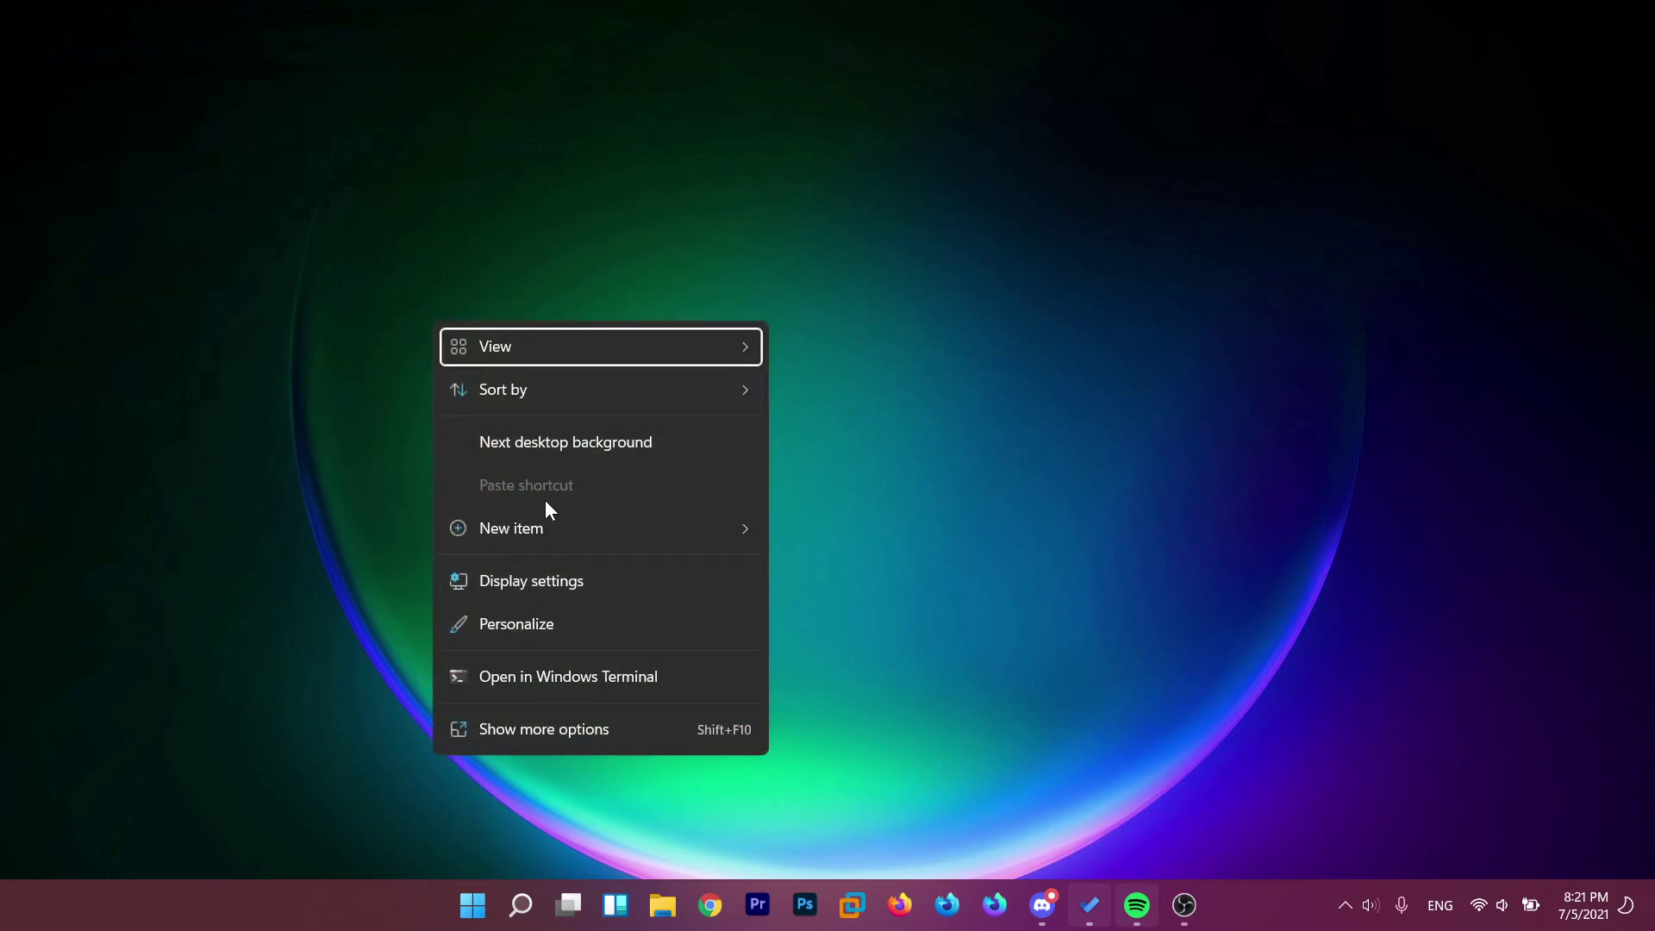
mouse_move(536, 514)
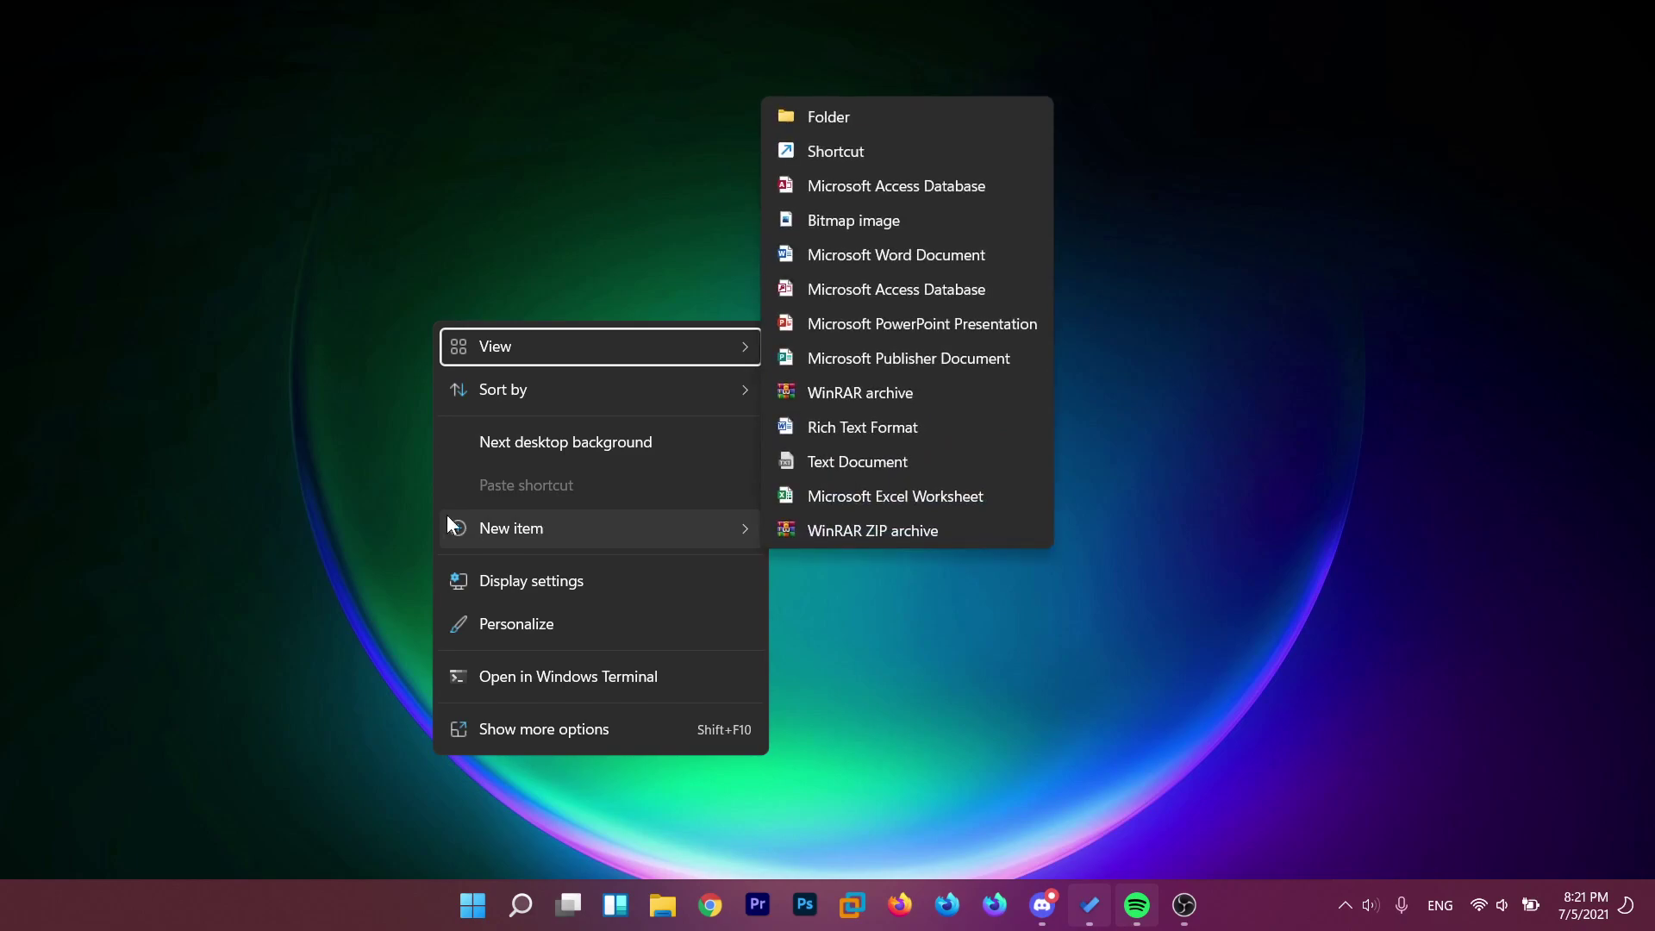
click(350, 255)
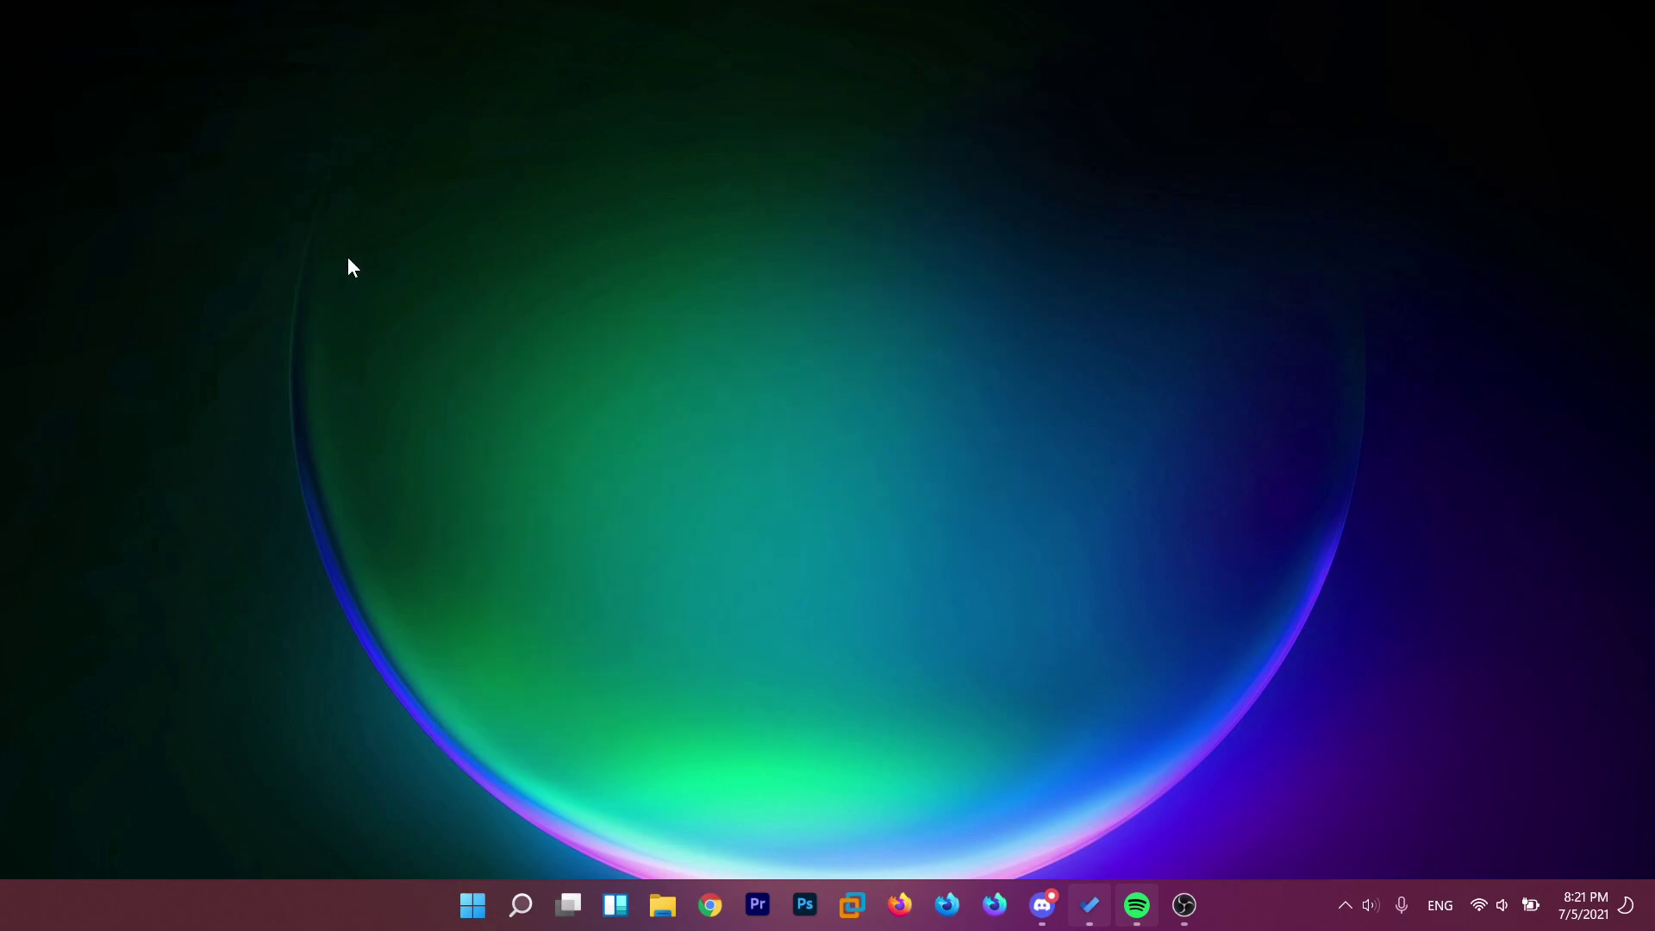